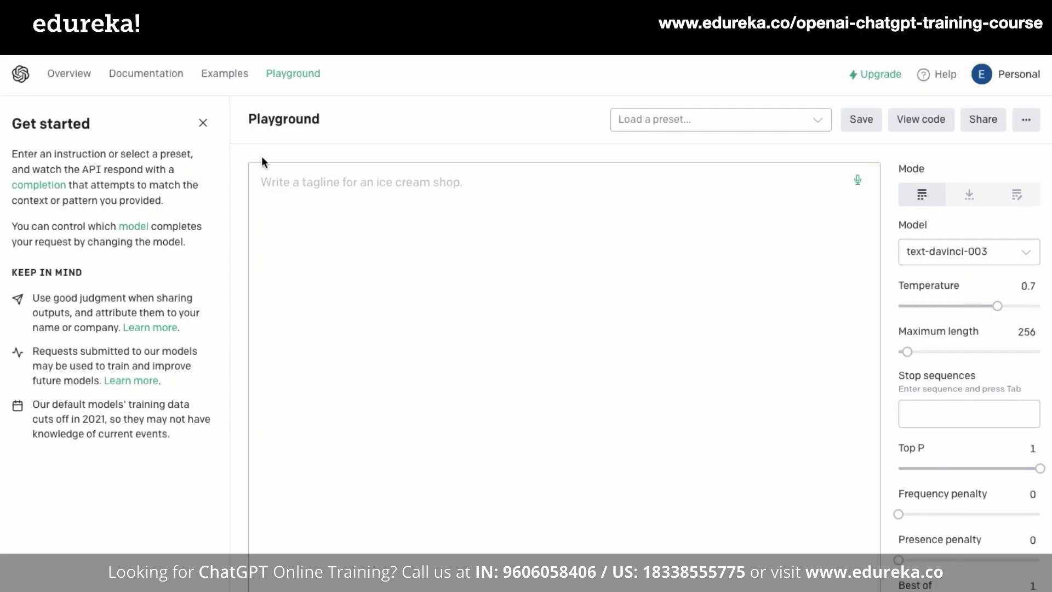
Select the Playground heading text before heading to ChatGPT's login page.
drag(248, 119, 322, 124)
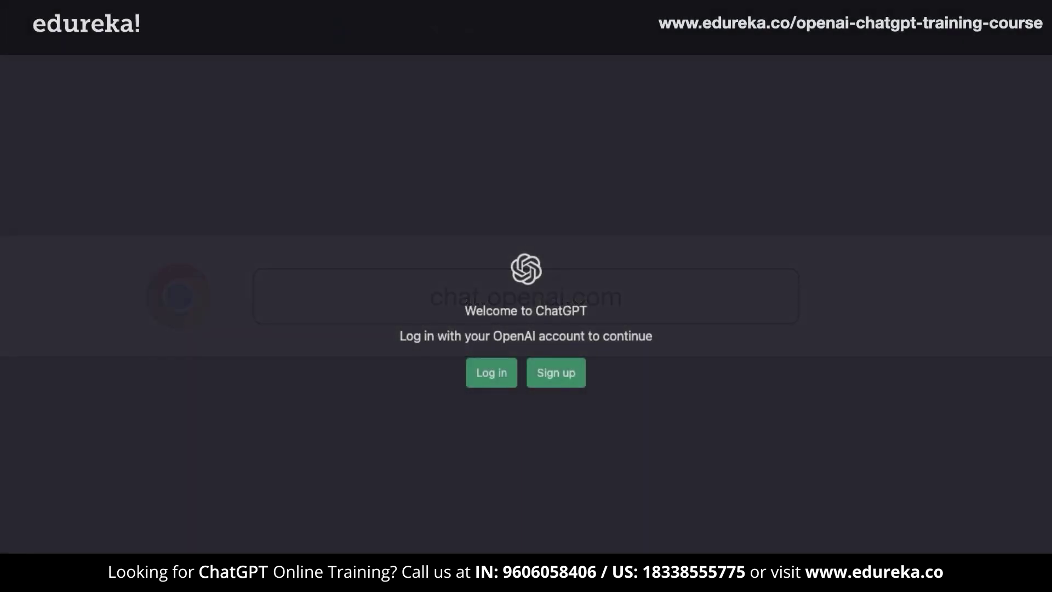
Sign up and ask whether there's a better way to check a JavaScript array contains a value.
click(551, 372)
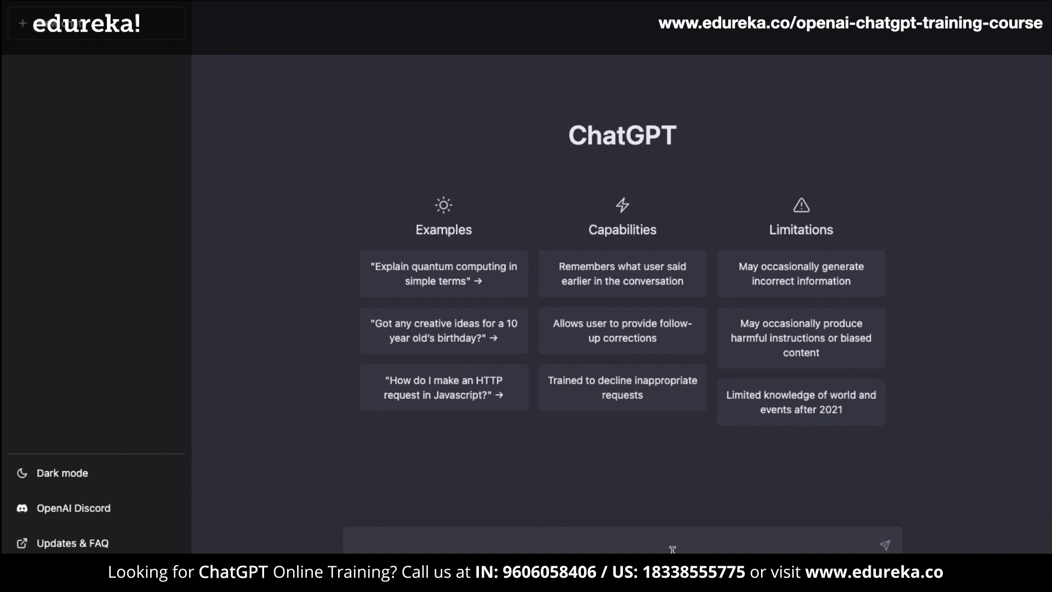
text(‘How to check if an array includes a value in Javascript’  function contains(a, obj) {     for (var i = 0; i < a.length; i++) {         if (a[i] === obj) {             return true;         }     }     return false; } I only know how to do it like this. Is there a better way?)
scroll(668, 514, up, 5)
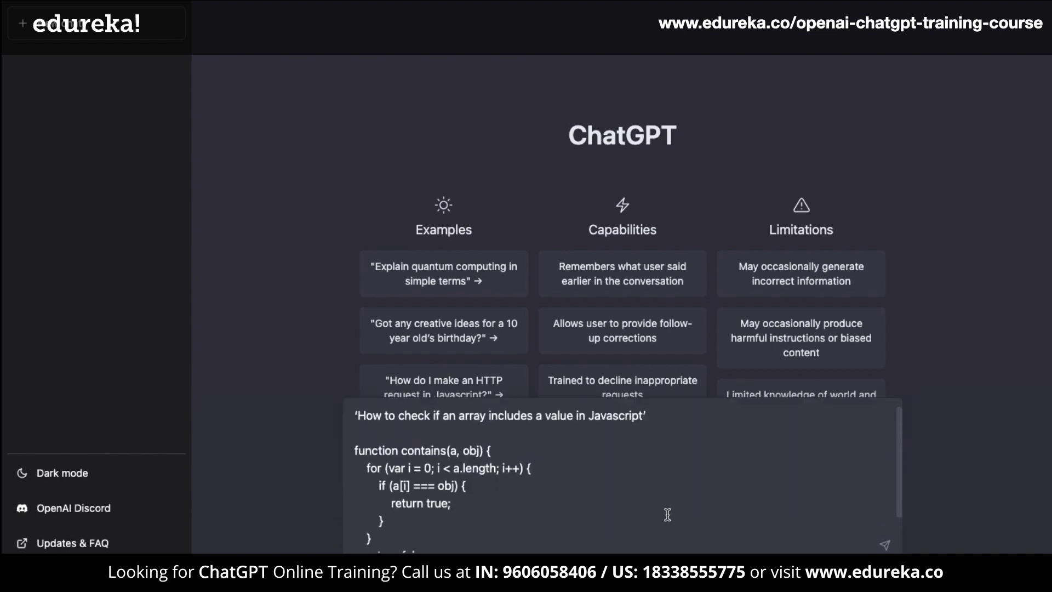
scroll(667, 514, down, 2)
scroll(667, 514, down, 3)
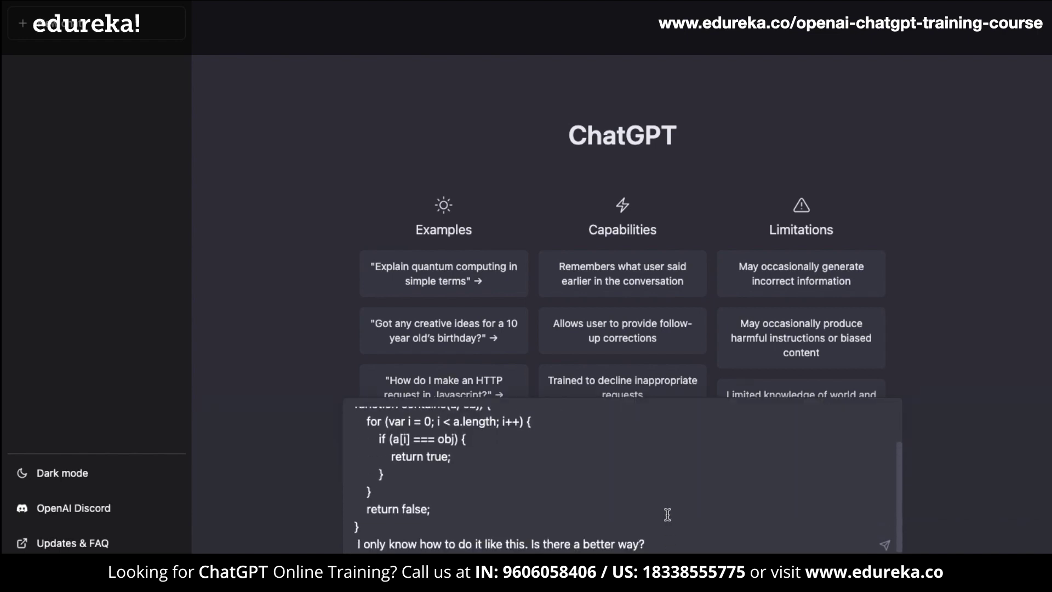
key(Return)
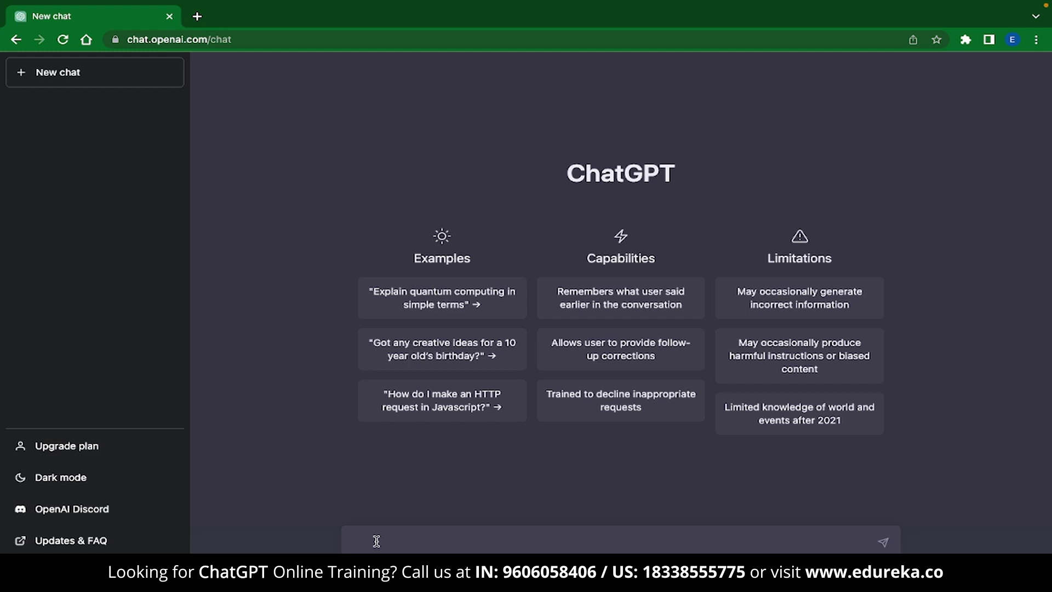
Request a bash script tracking TCP connection counts over time, then draft the Python books question.
text(Could yo)
text(u write a bash scrip)
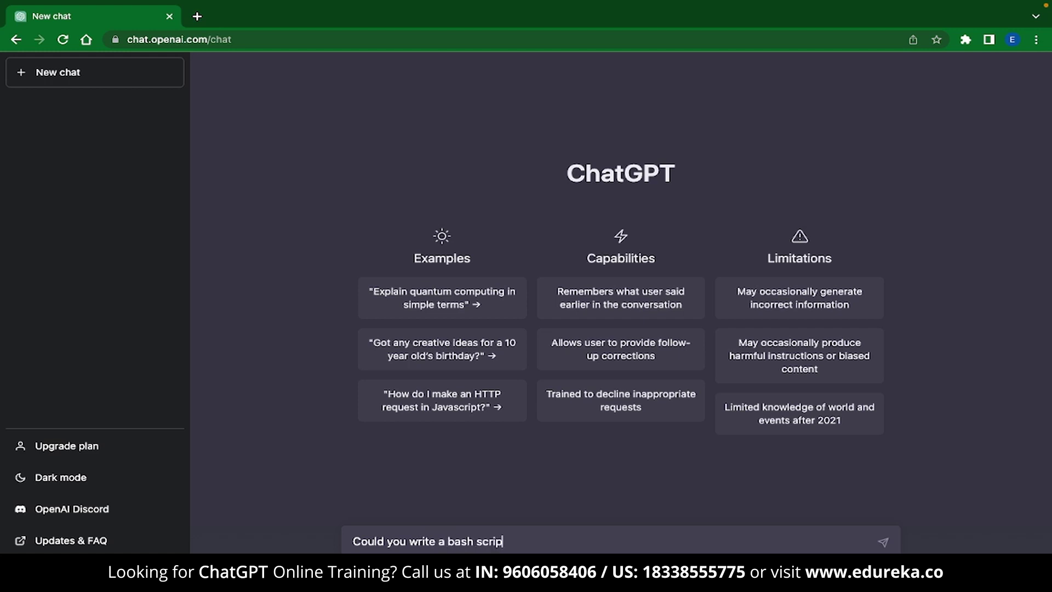
text(t that can monitor the number of )
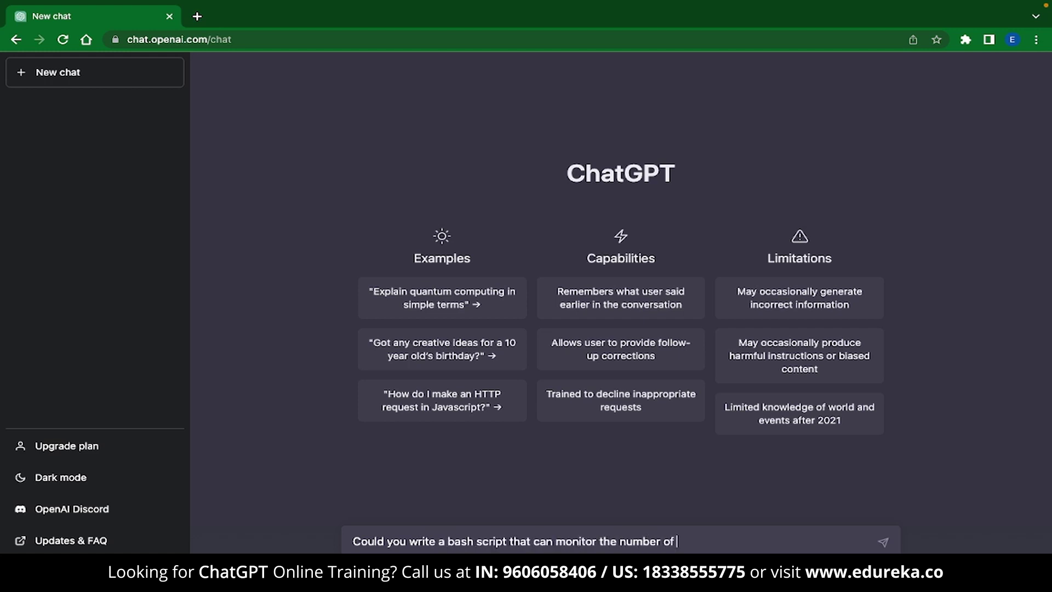
text(TCP connections along wi)
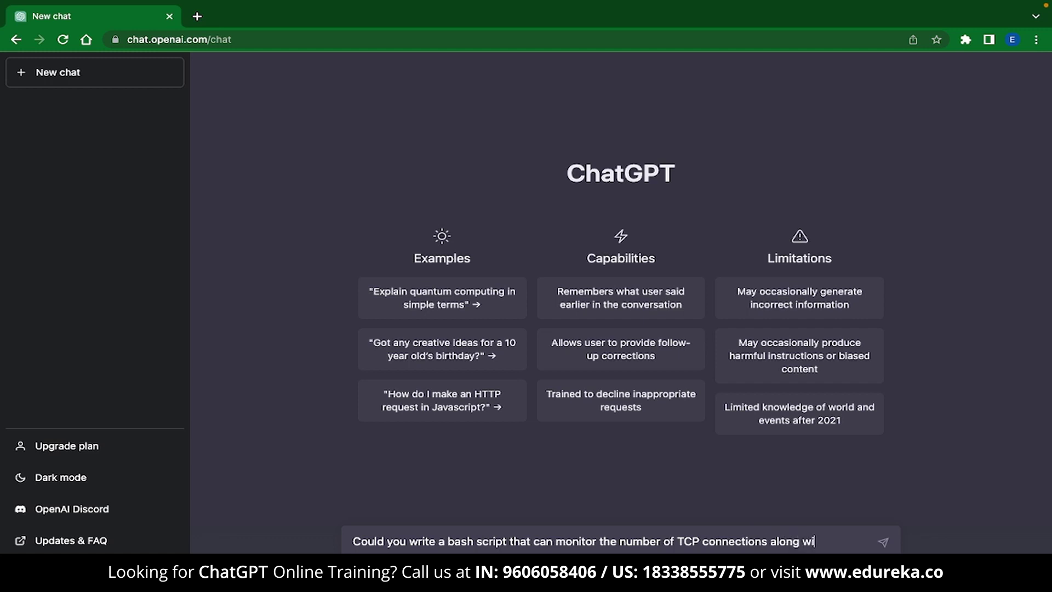
text(th time related information)
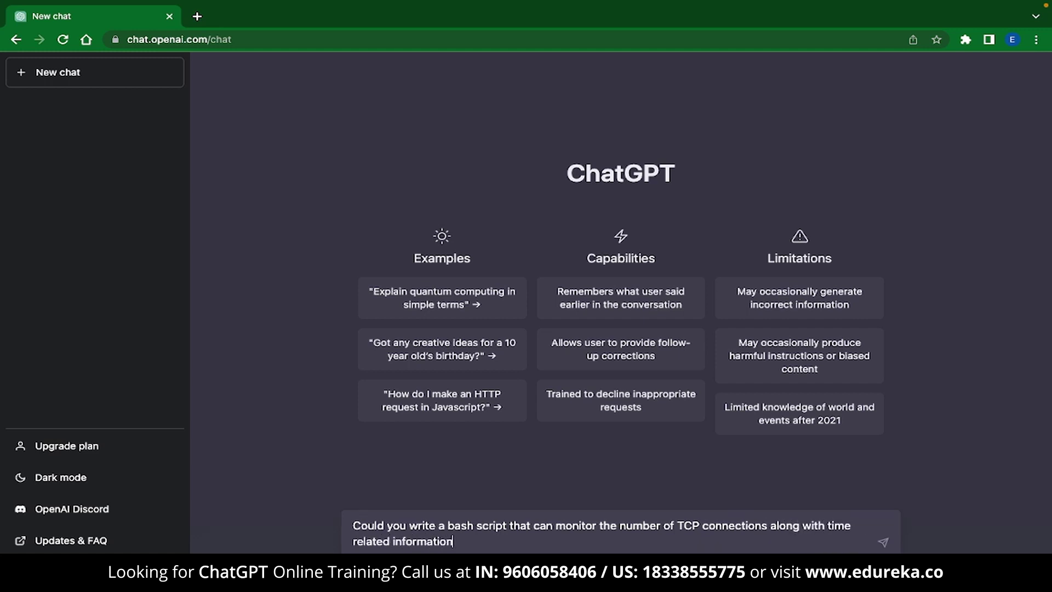
text(?)
key(Return)
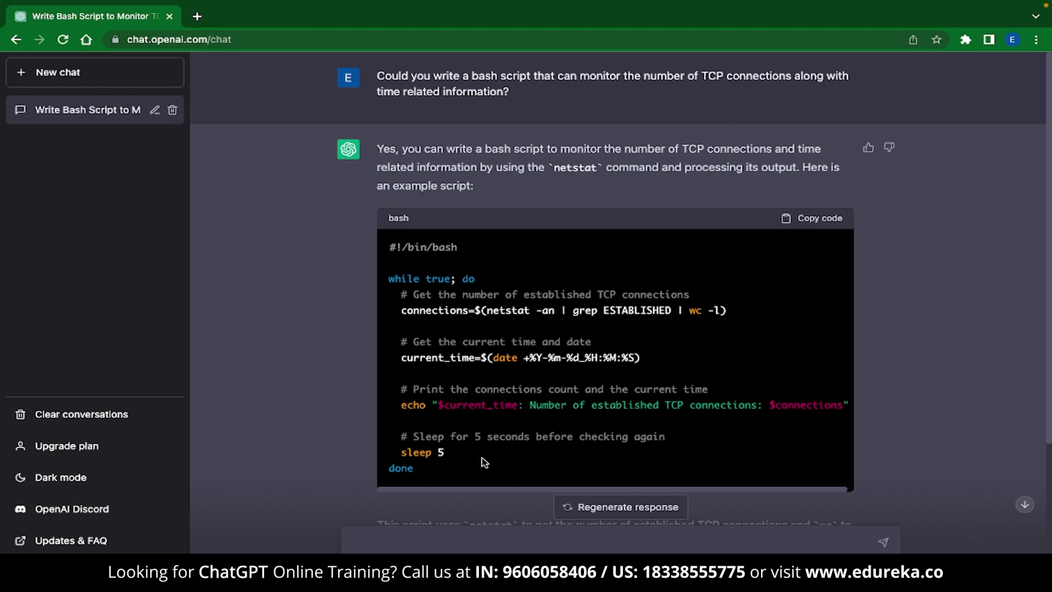
scroll(484, 462, down, 4)
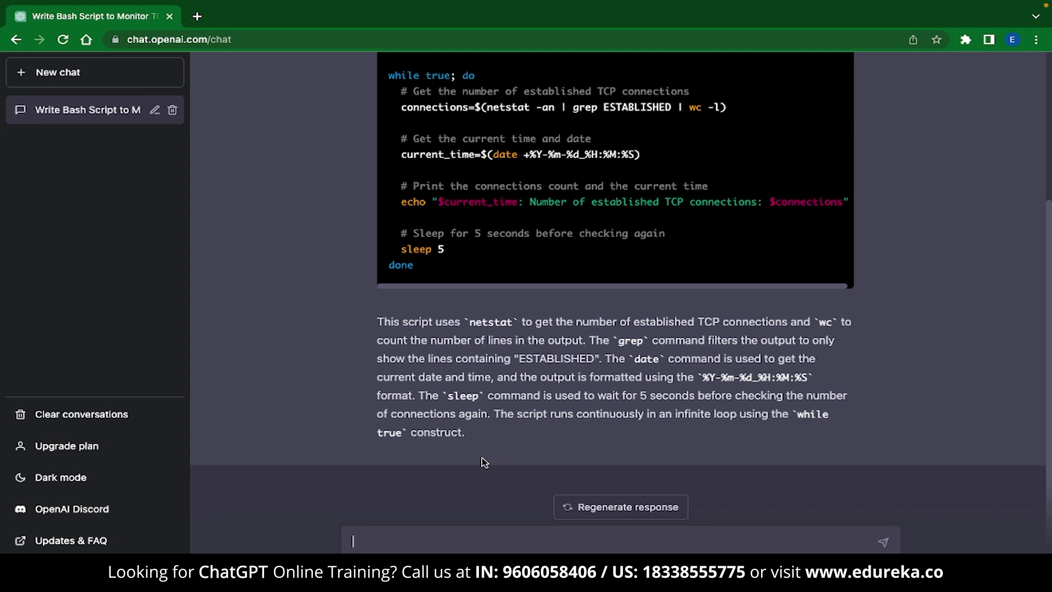
text(Could you suggest the best book)
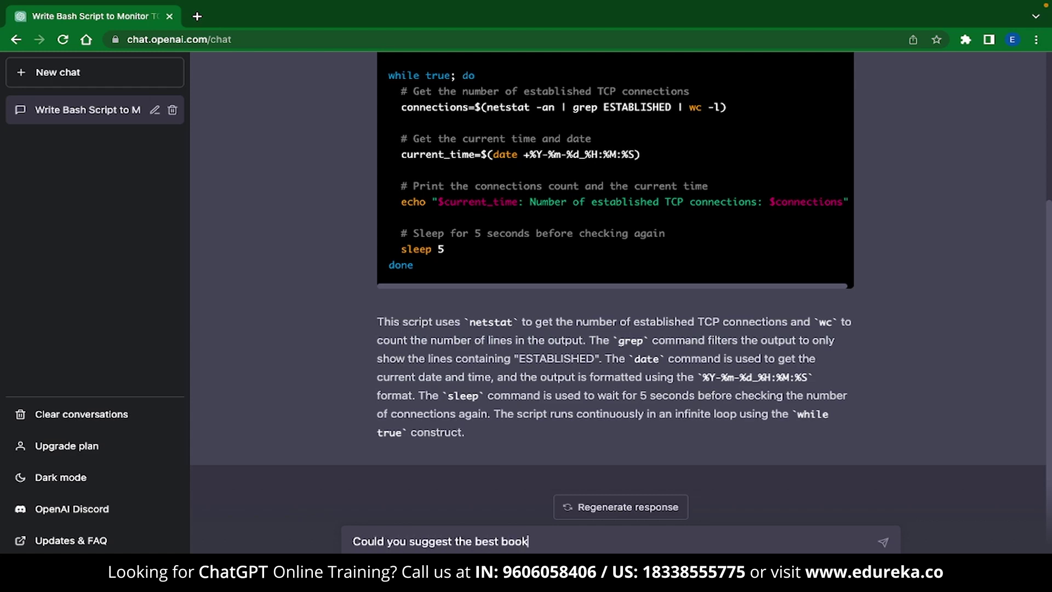
text(s for python?)
Send 'Could you suggest the best books for python?' and draft the Git commit question.
key(Return)
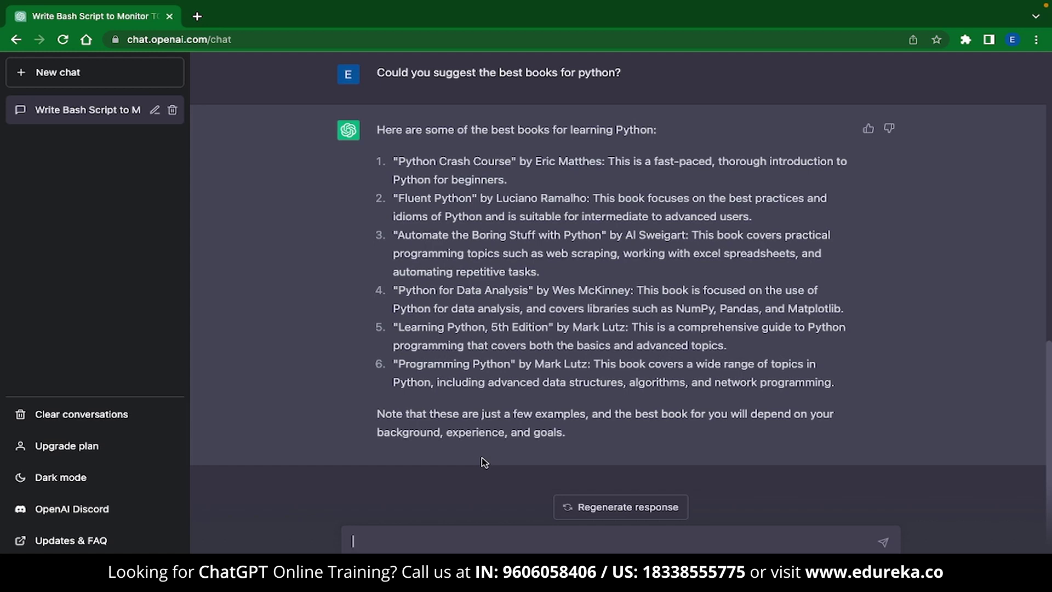
text(How do I know)
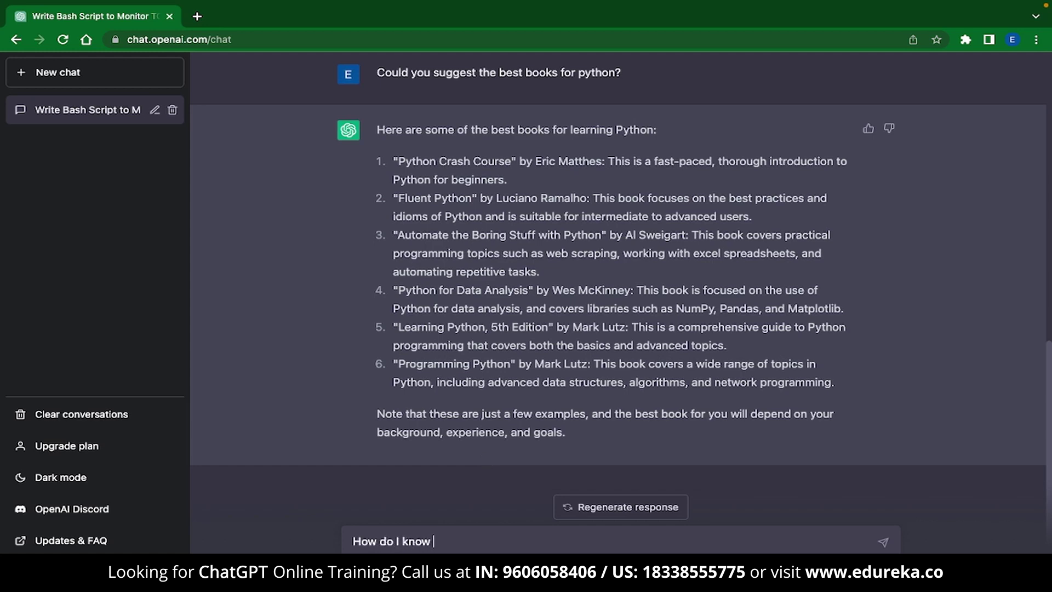
text( if I have committed my code )
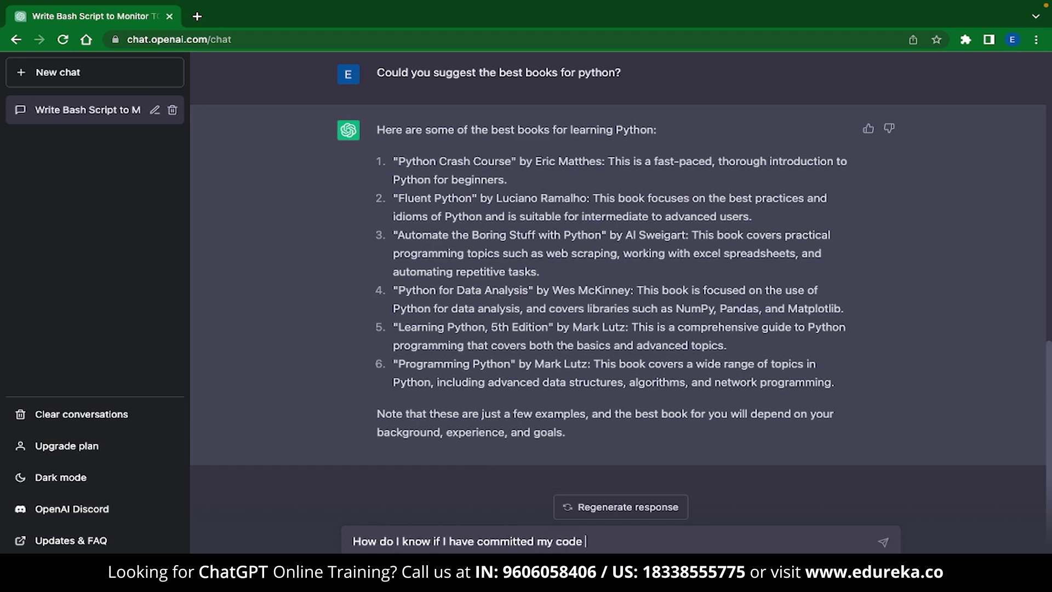
text(to a Git repository)
Send the Git commit-check question and draft 'Give me a list of blog ideas for python'.
key(Return)
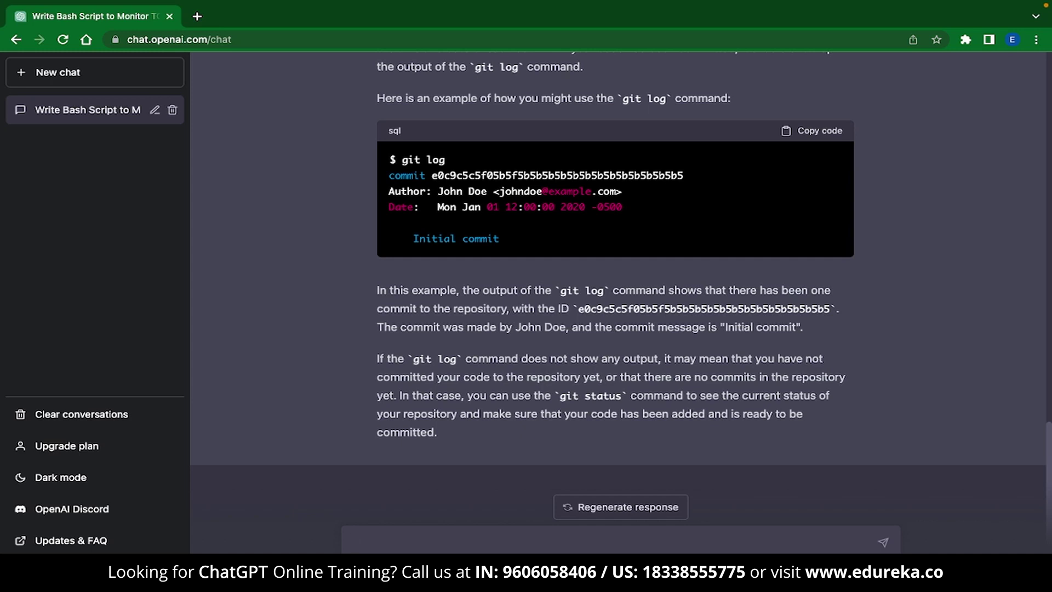
text(Give me a )
text(list of blog ideas)
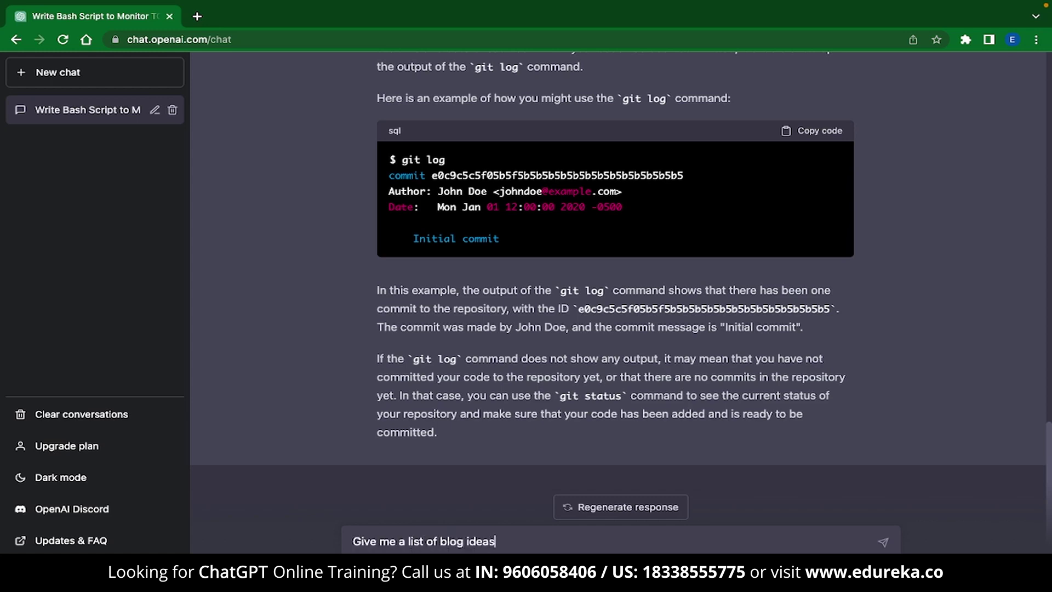
text( for python)
Send the Python blog ideas request and draft the Indian-law video release contract request.
key(Return)
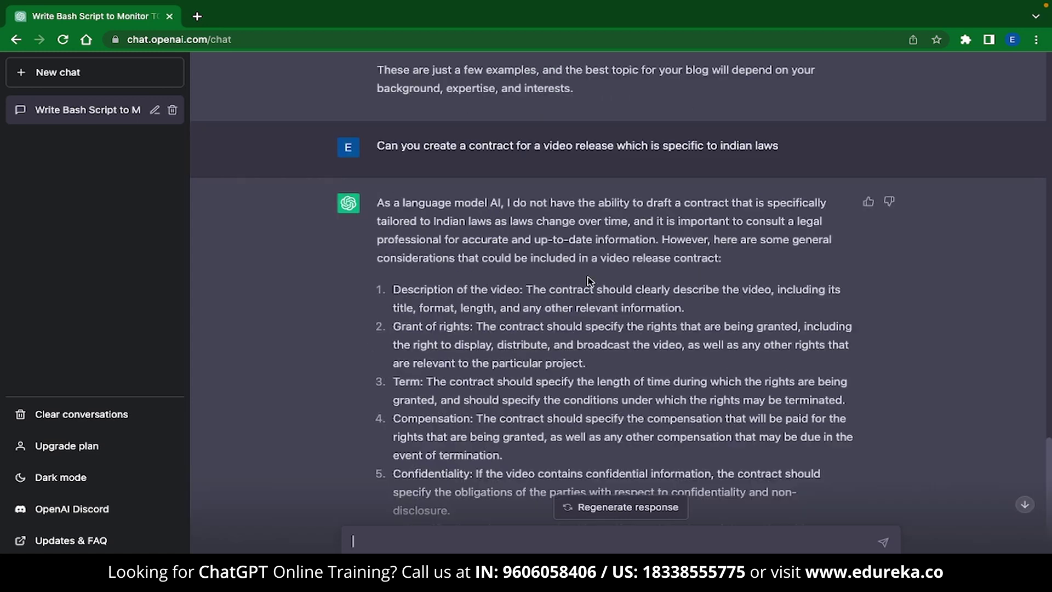
text(Can you create a)
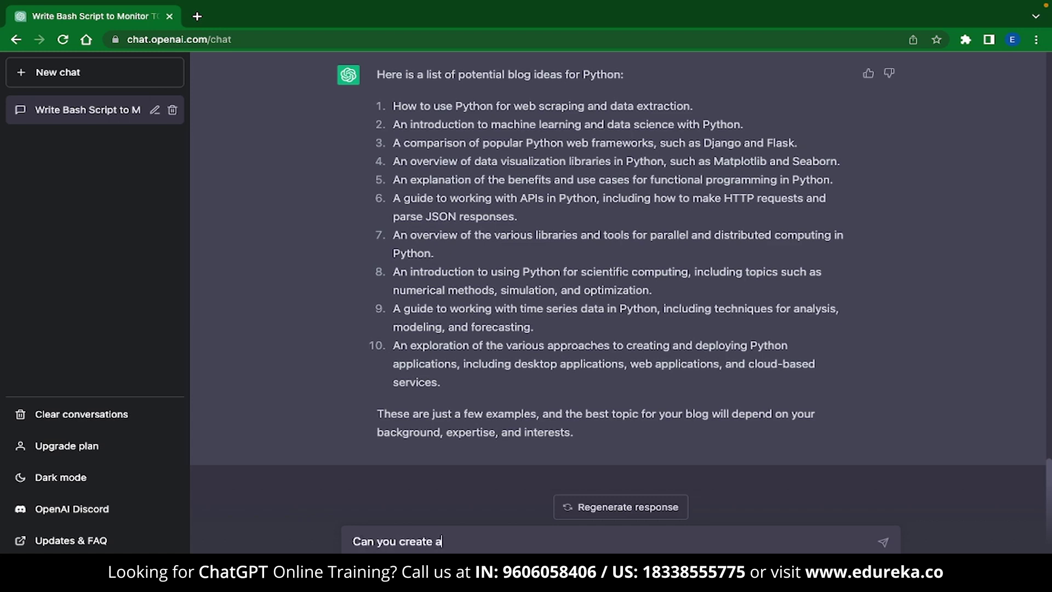
text( contract for a video relea)
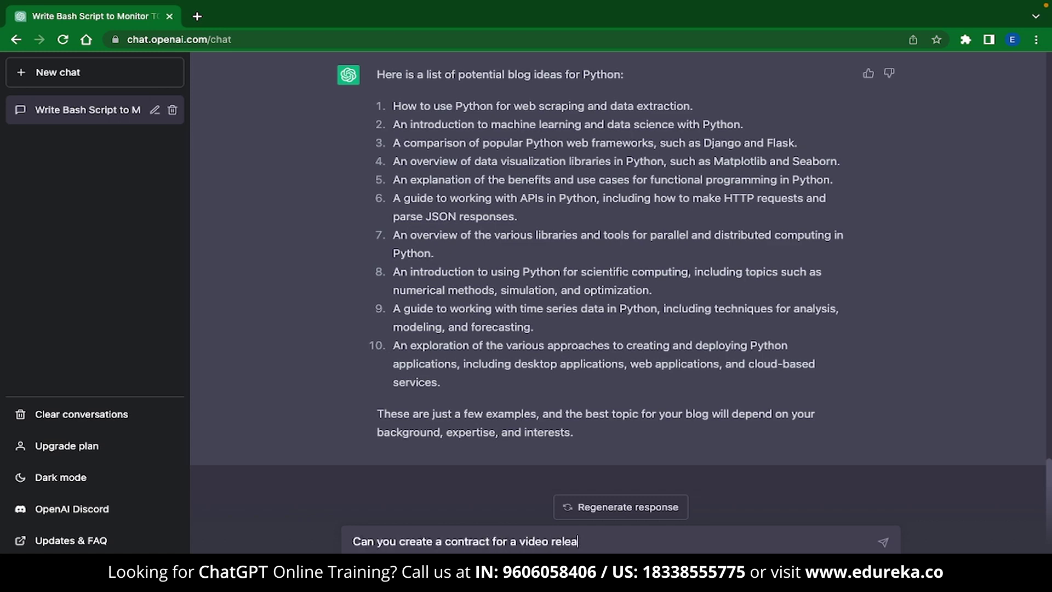
text(se which is specific to indian)
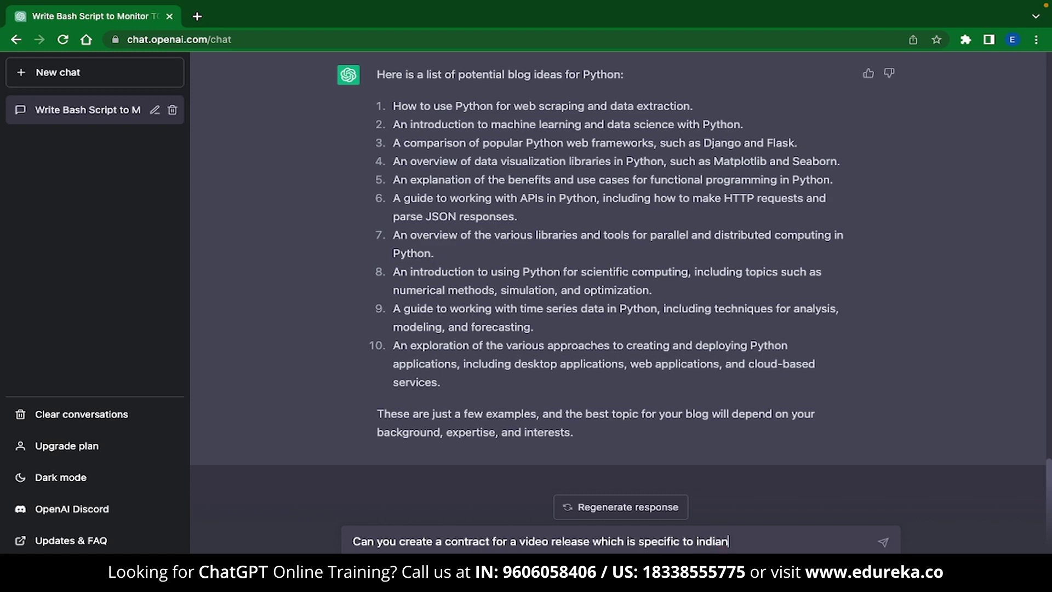
text( laws)
Send the video release contract request for Indian laws, then draft 'Help me with my python interview'.
key(Return)
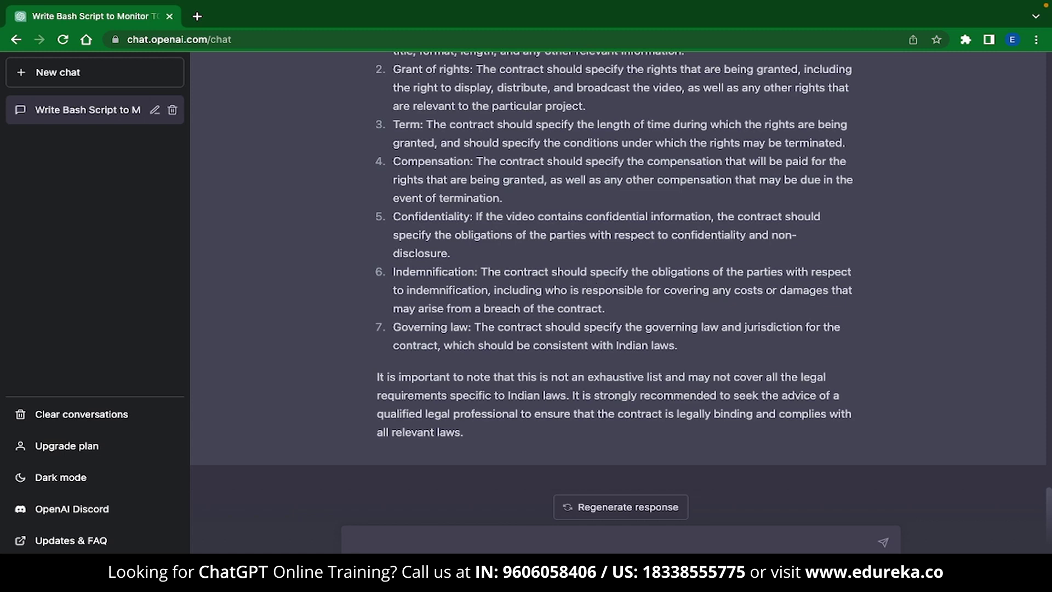
text(Help me with my pyth)
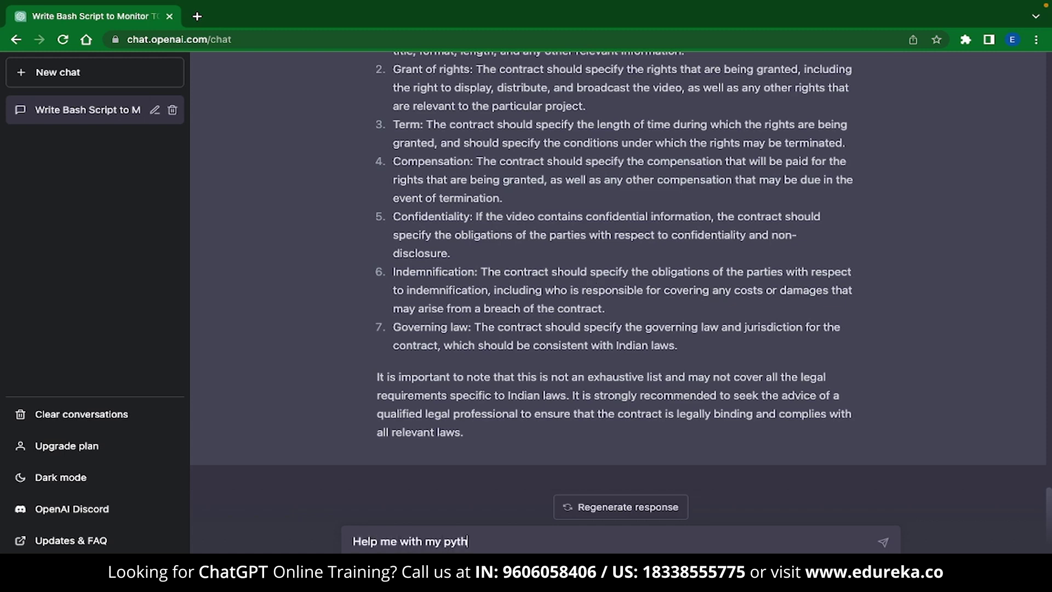
text(on interview)
Send 'Help me with my python interview' and draft the Fibonacci program question.
key(Return)
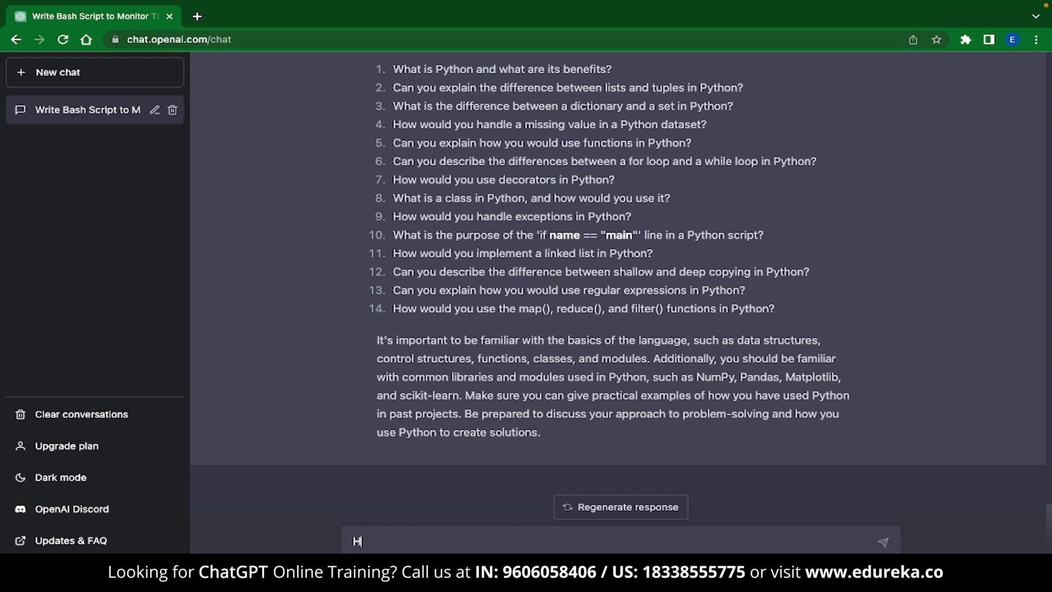
text(ow do I write a program)
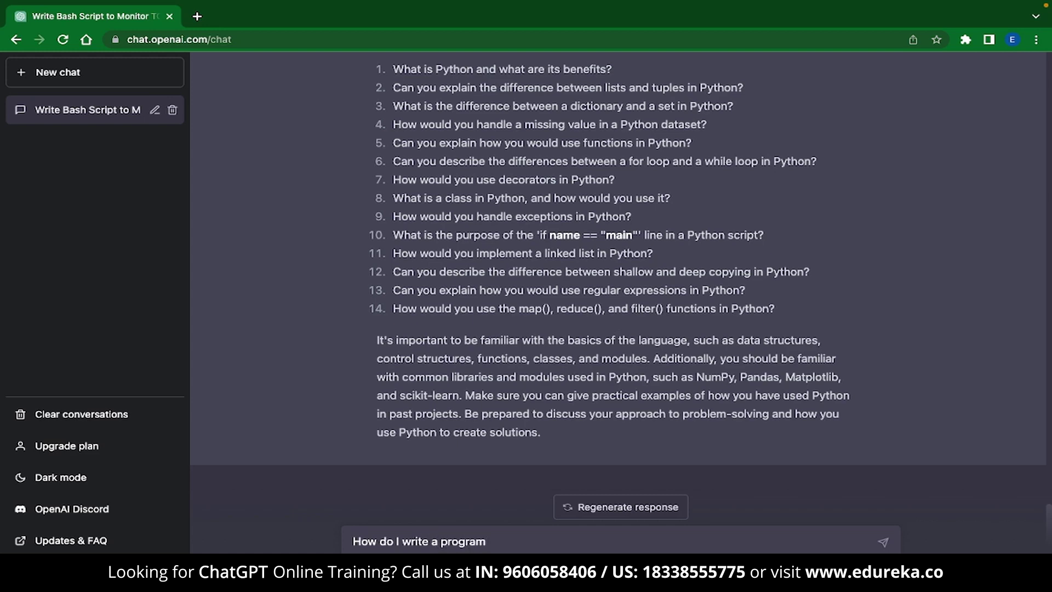
text( for fibonacci serie)
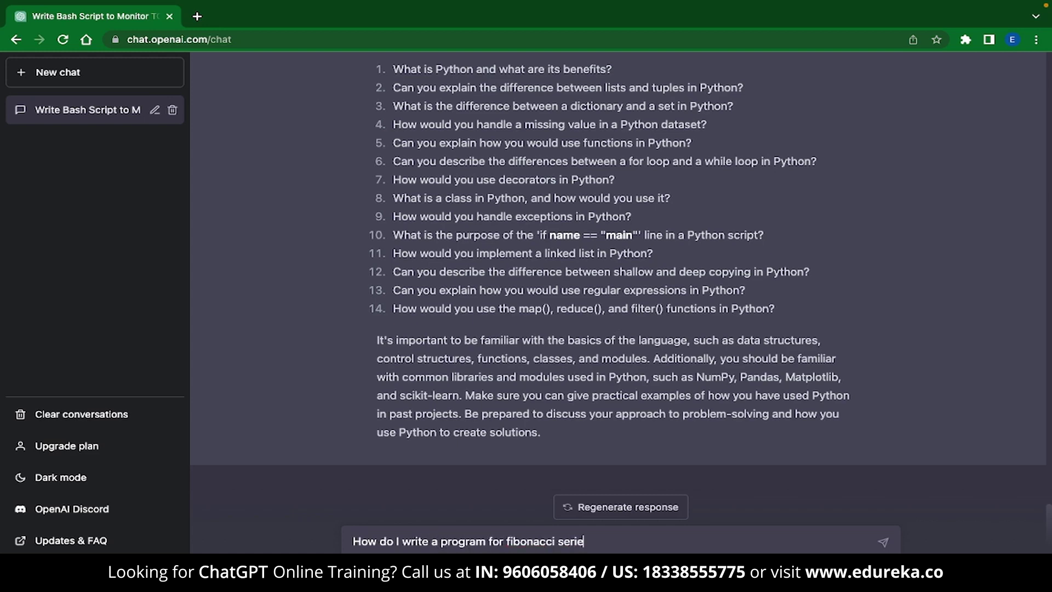
text(s)
Send 'How do I write a program for fibonacci series' to ChatGPT.
key(Return)
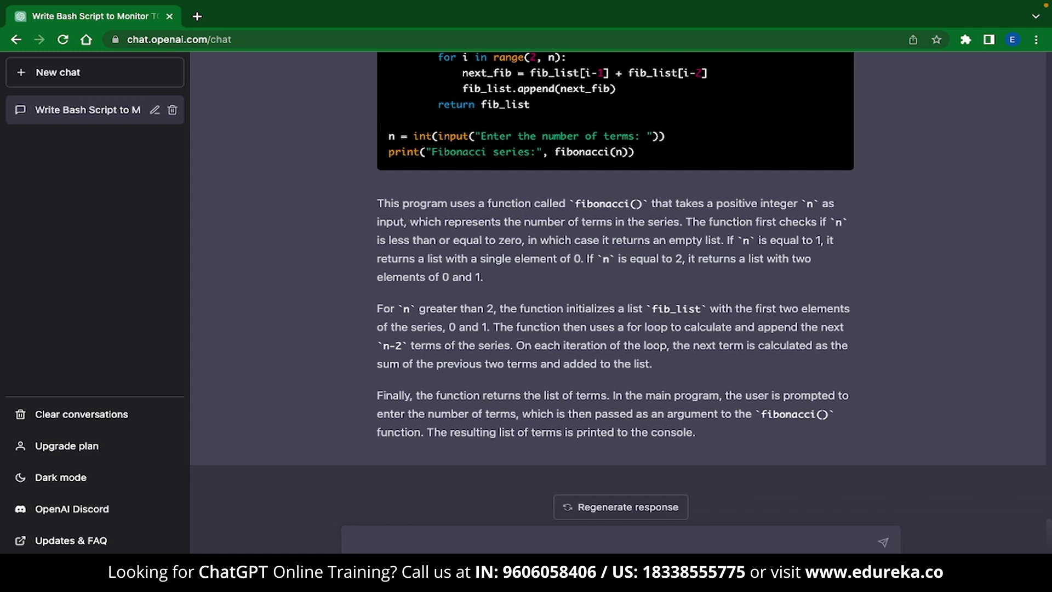
Ask how to scrape Amazon's first 50 results for 'Smartphone' and read through the scraper reply.
text(How to scrape the firs)
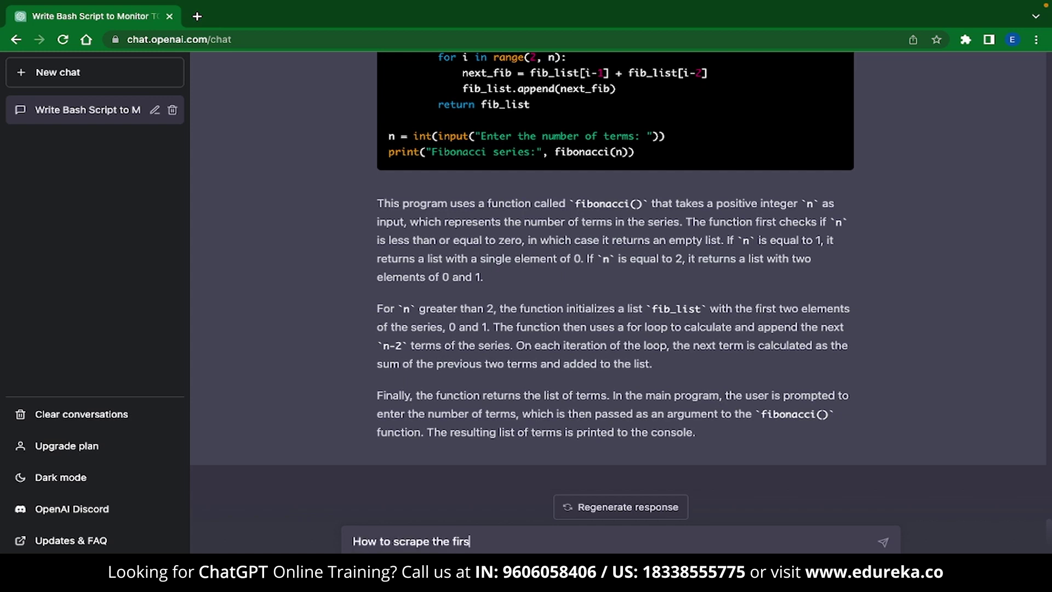
text(t 50 results from amazon)
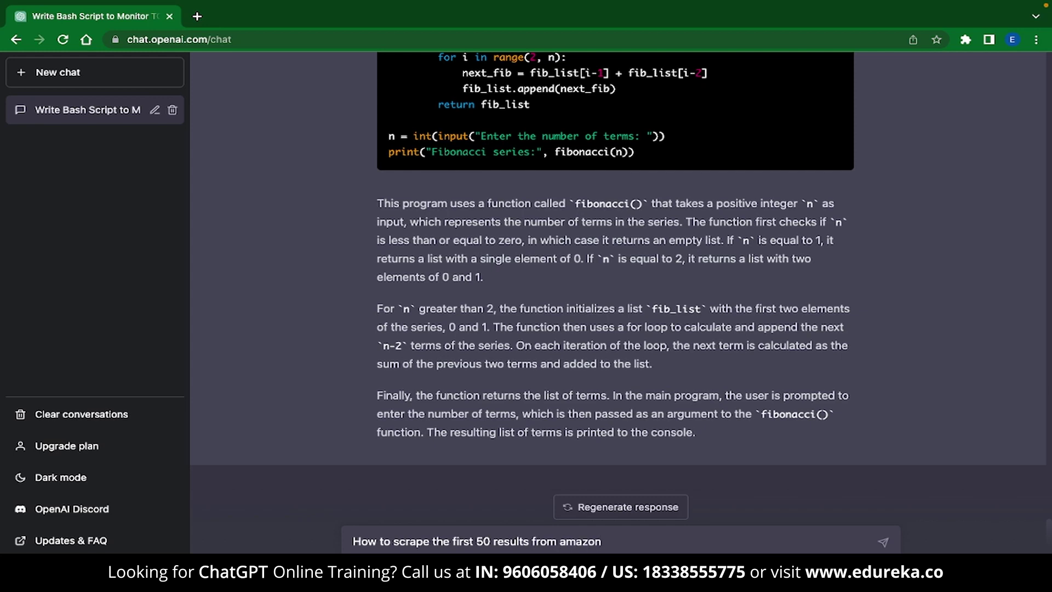
text( for the search term `S`)
key(Left)
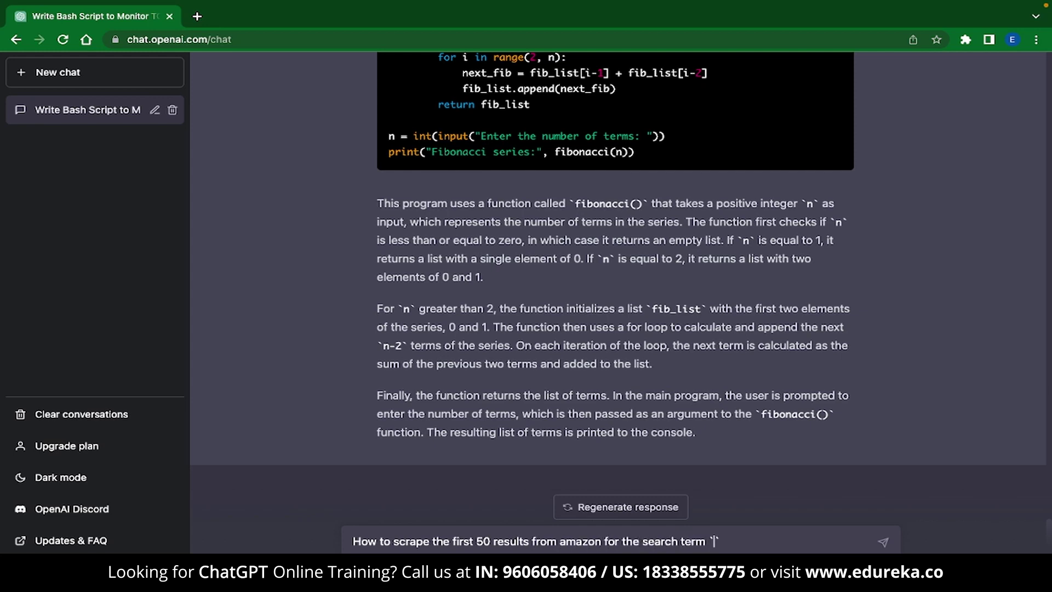
text(Smartphone)
key(Return)
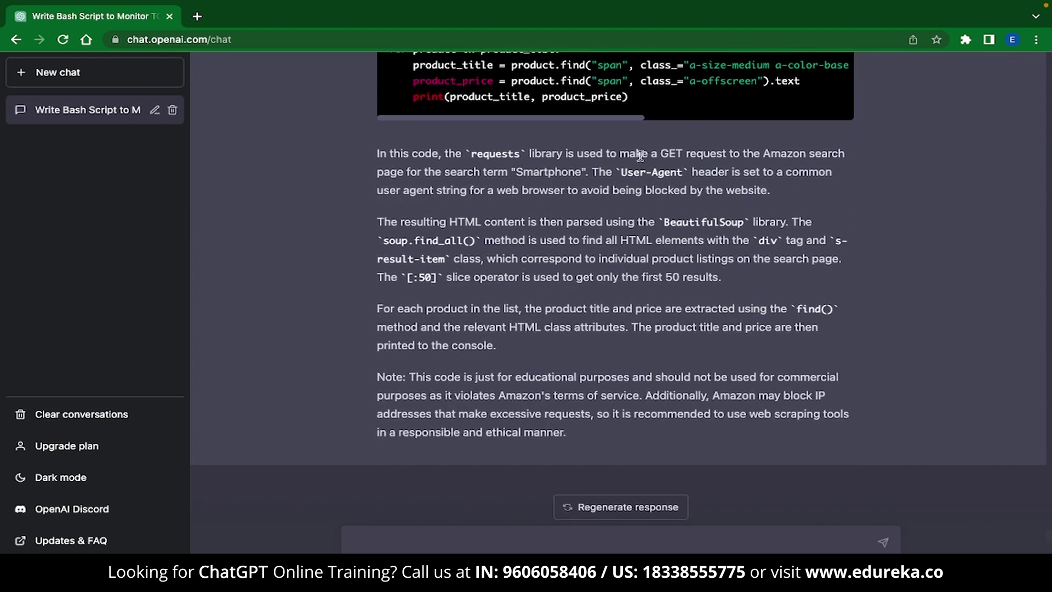
scroll(640, 159, up, 3)
scroll(641, 159, up, 1)
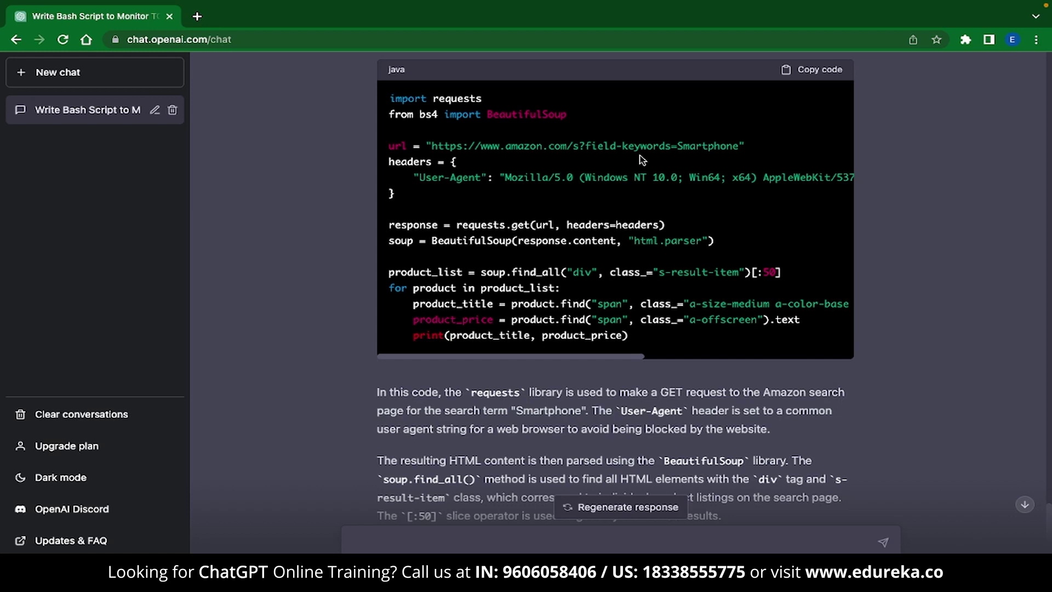
scroll(730, 322, down, 5)
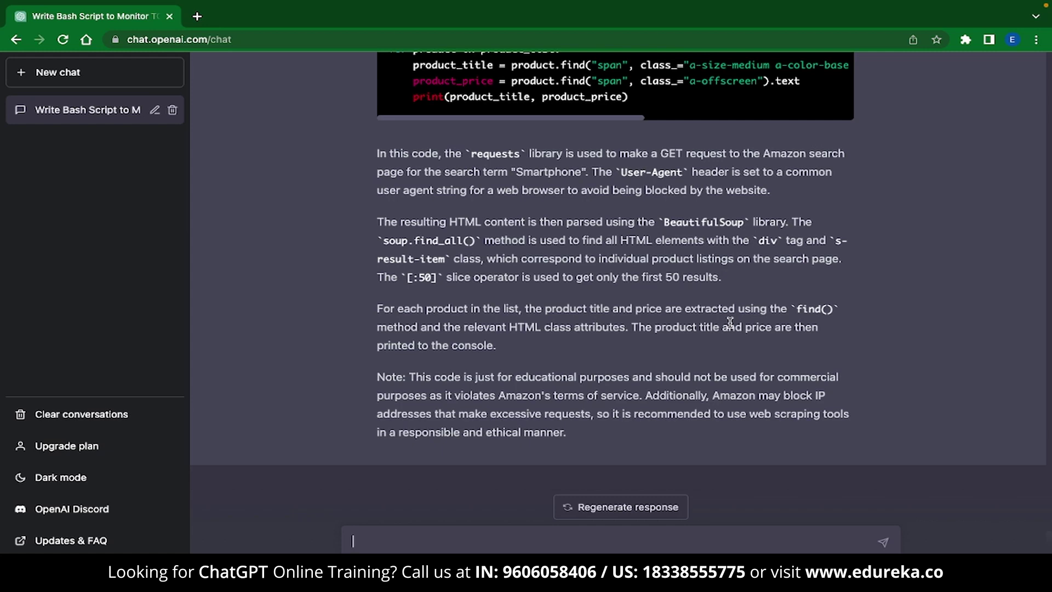
Ask ChatGPT for a Python program that generates an OTP.
text(Write a python pro)
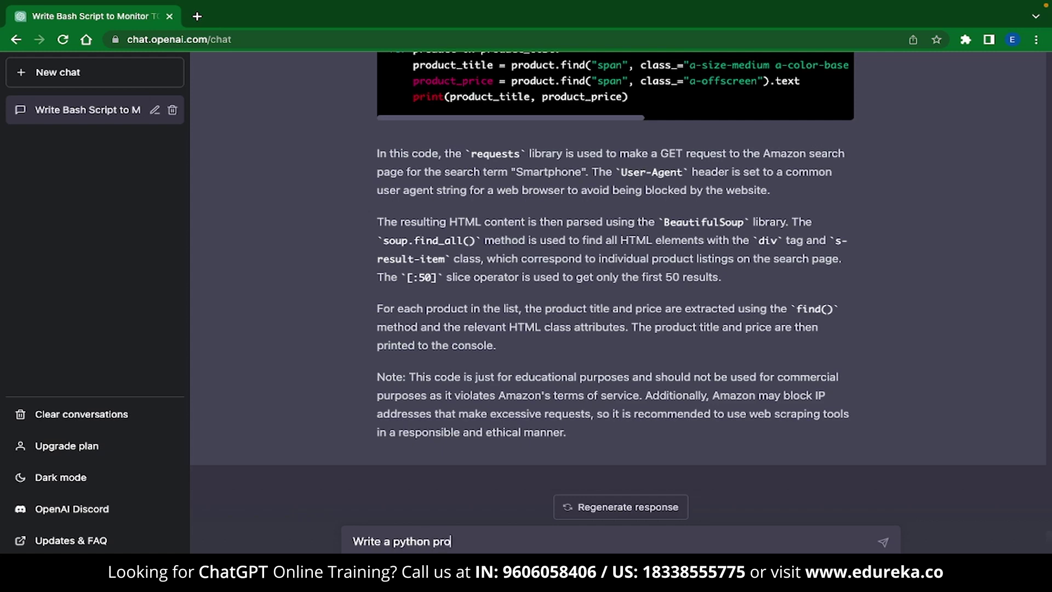
text(gram that can generate OTP)
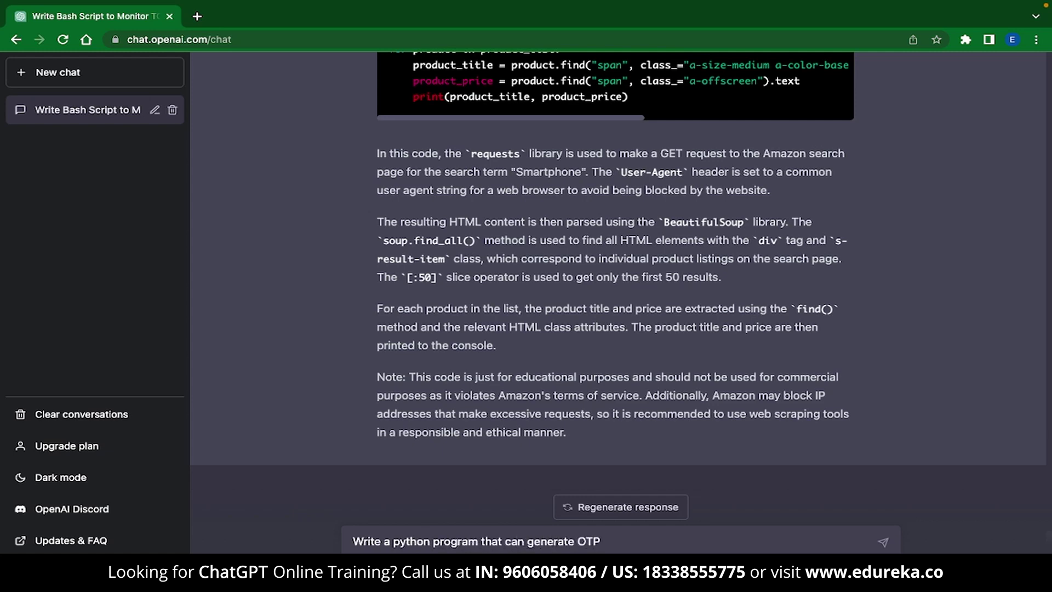
key(Return)
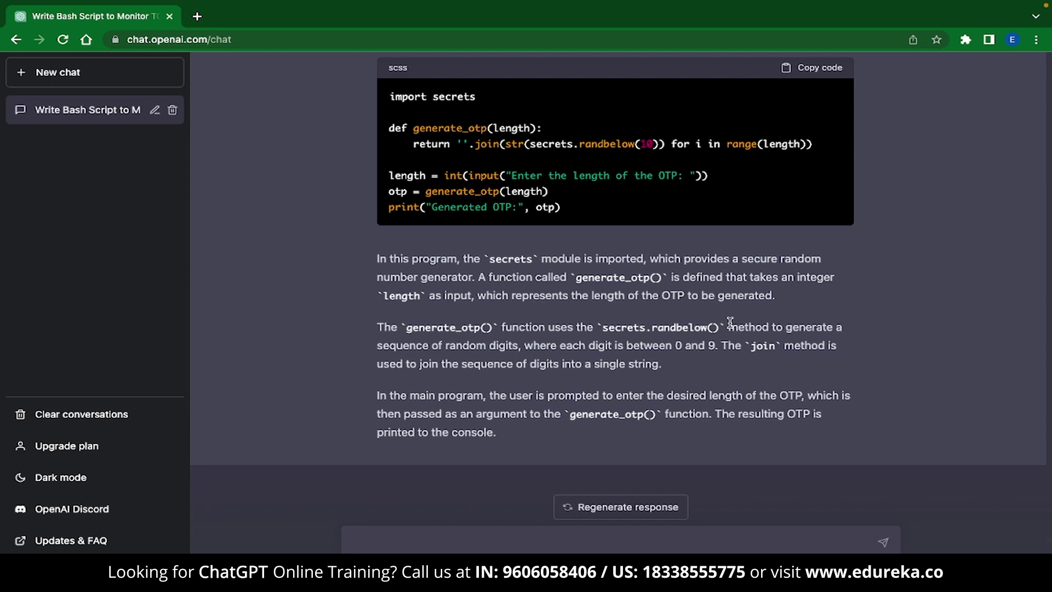
text(Wri)
text(te a python program)
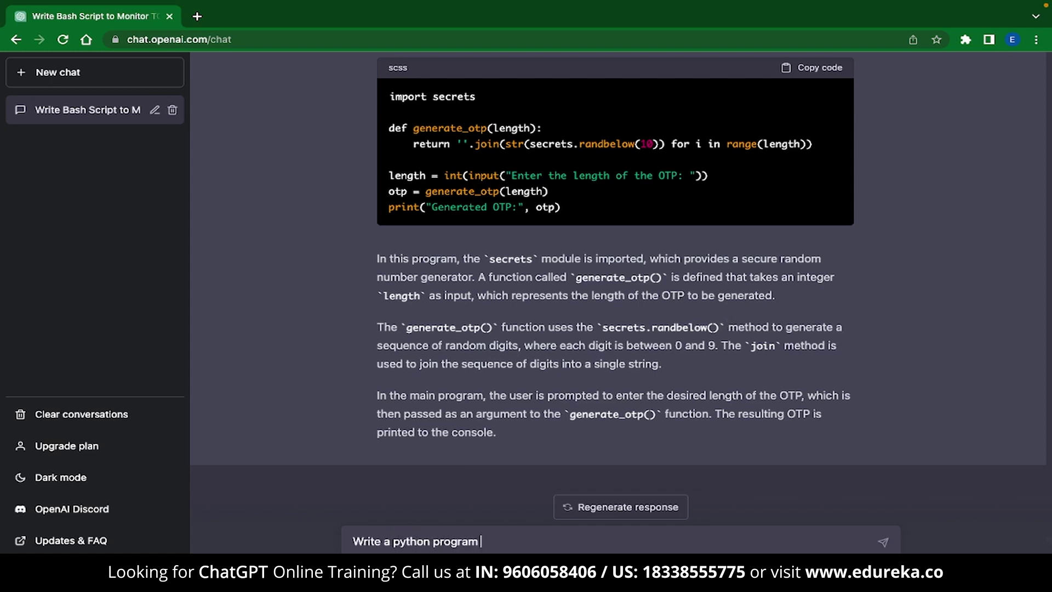
text( to blur an image)
Send the prompt 'Write a python program to blur an image'.
key(Return)
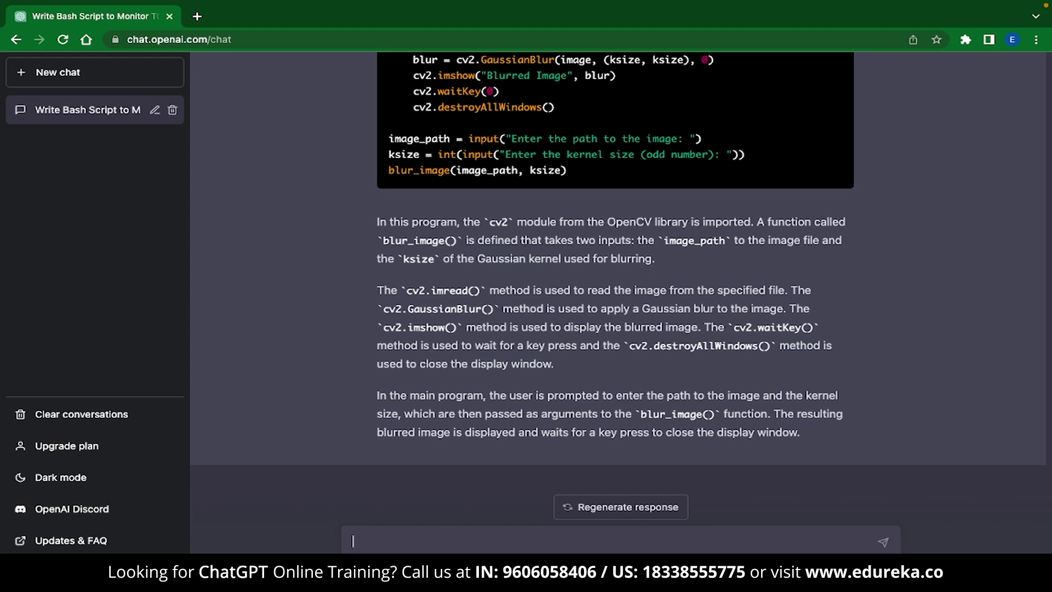
Request an HTML and CSS website template with a beige theme.
text(Make a website)
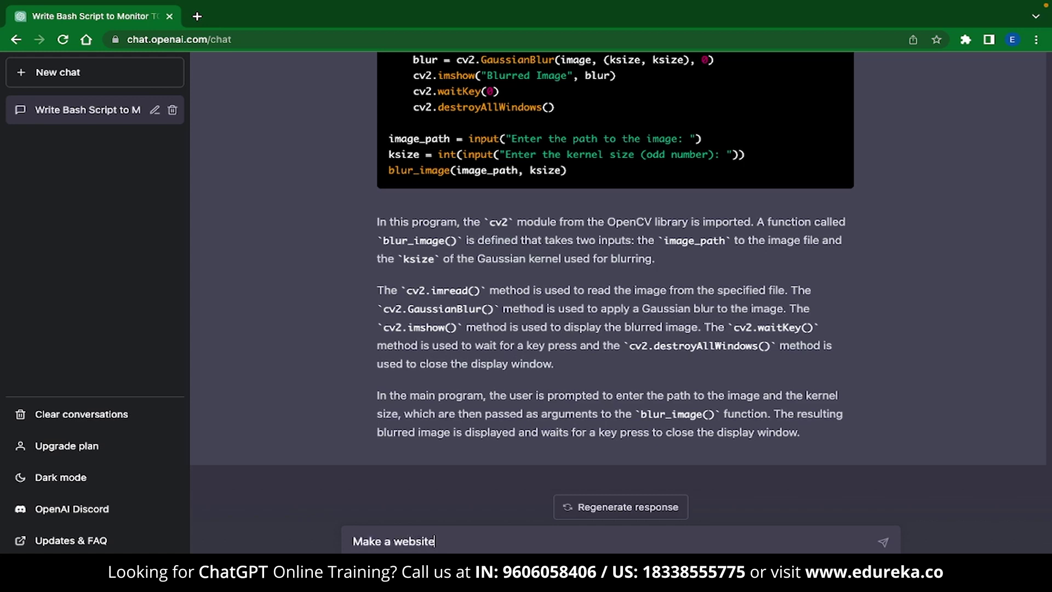
text( template using HTML an)
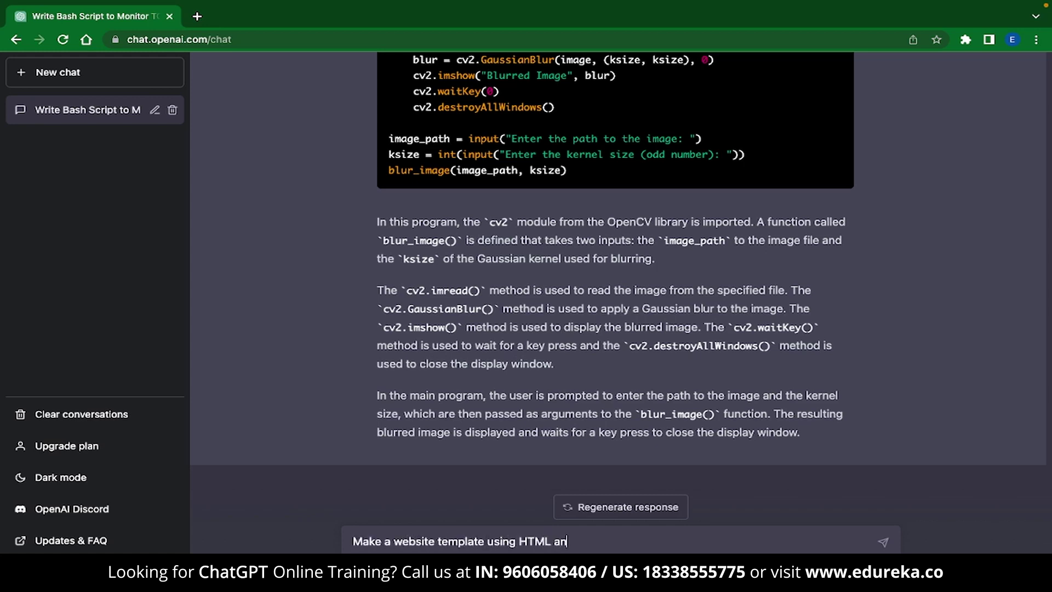
text(d CSS with a be)
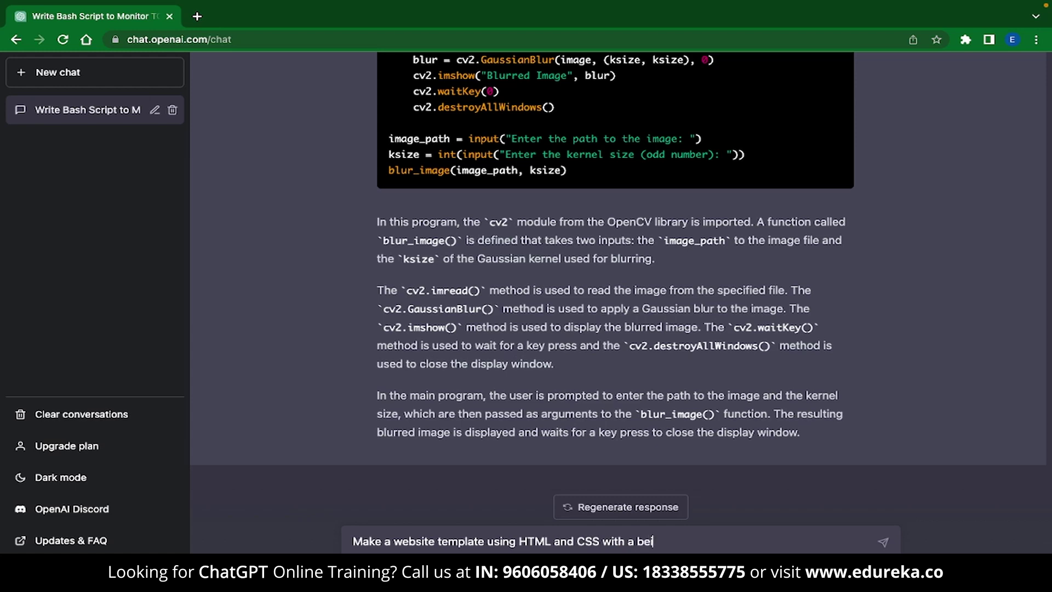
text(ige theme)
key(Return)
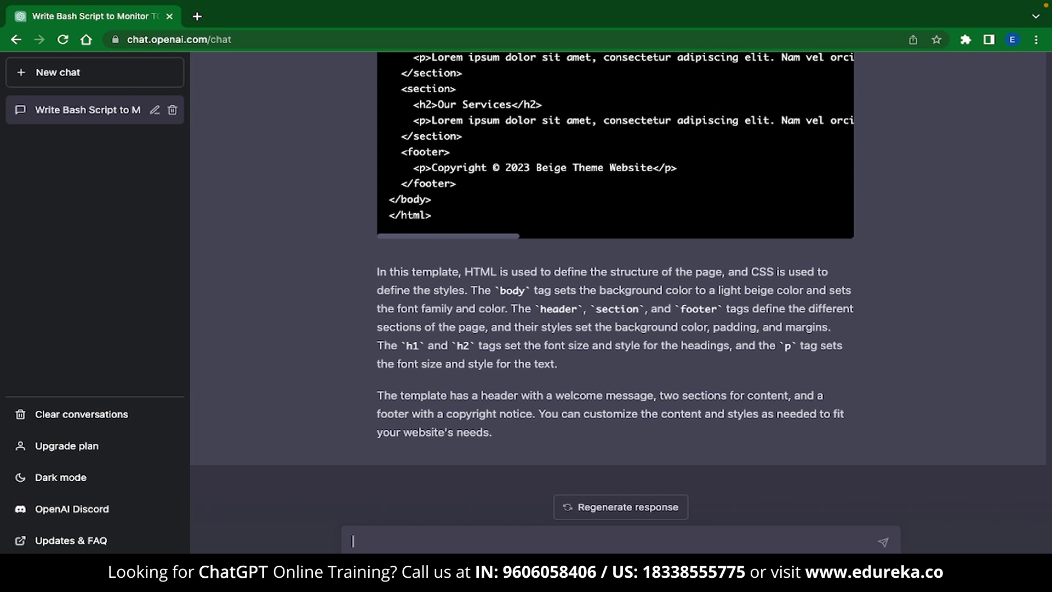
Request HTML and CSS code that displays a profile picture at the website's top left.
text(Write a HTML and CSS)
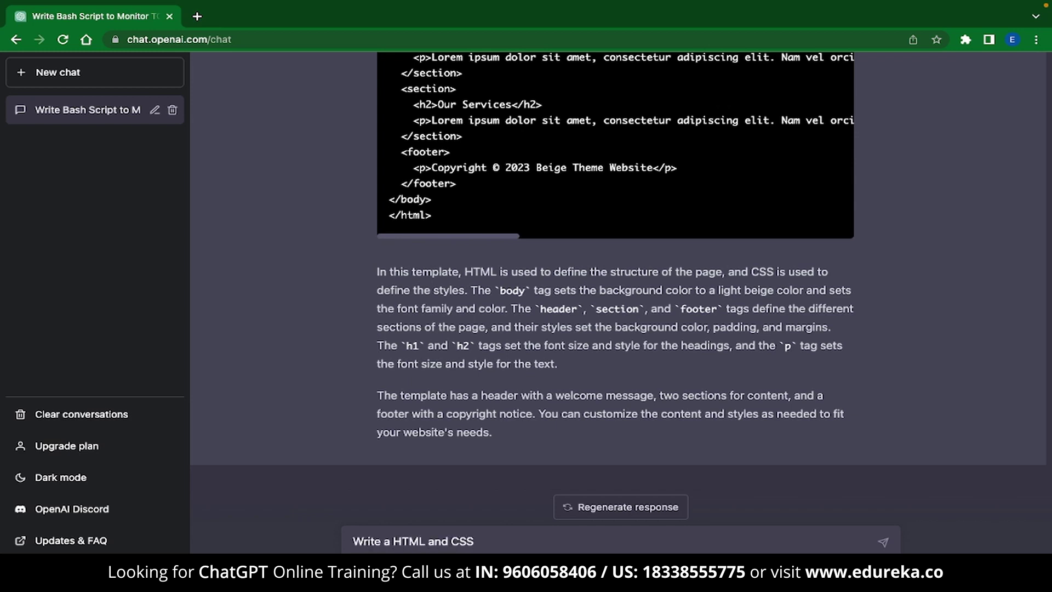
text( code to display a pro)
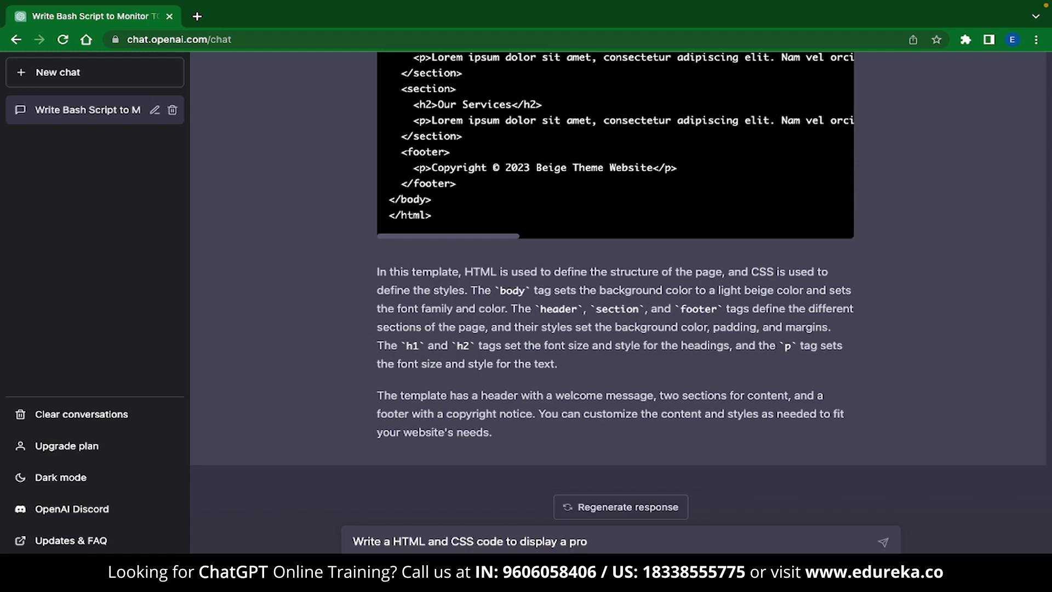
text(file picture at the)
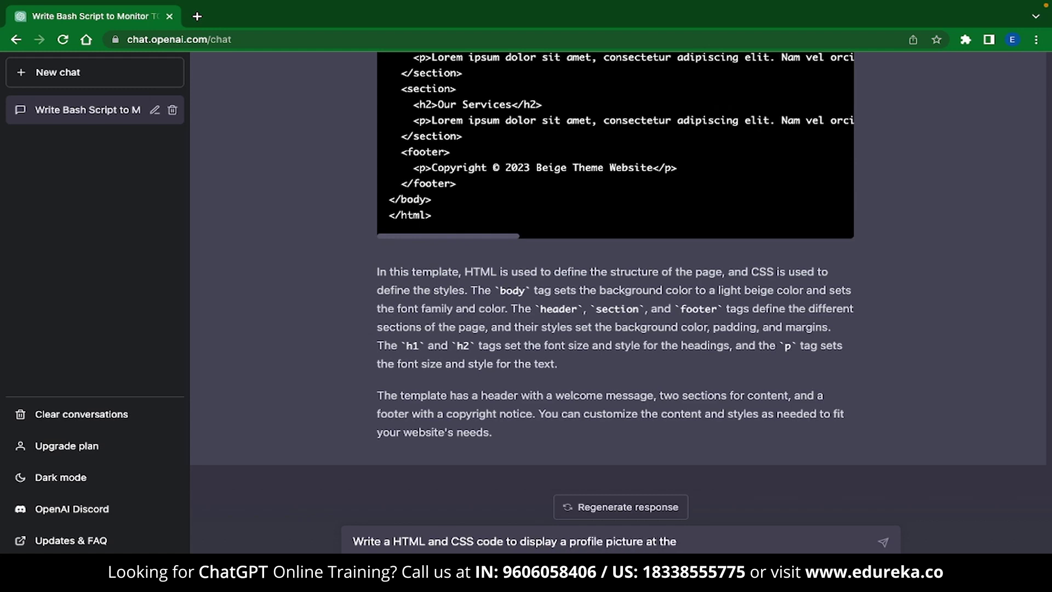
text( top left of this website)
key(Return)
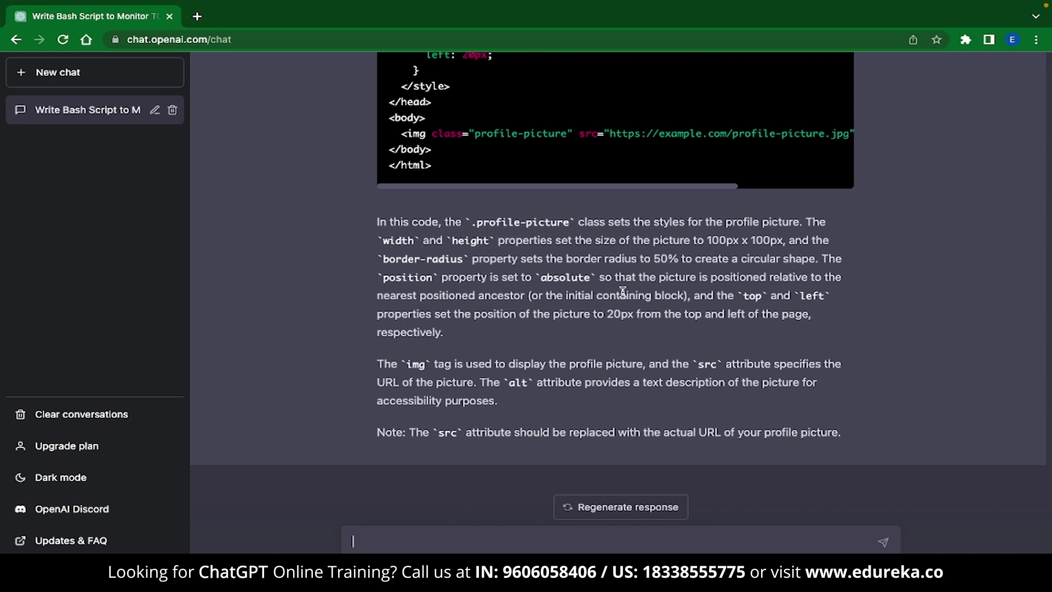
Ask for JavaScript code to send HTTP requests and get the GET/POST XMLHttpRequest examples.
text(Write a )
text(JavaScript Code to sen)
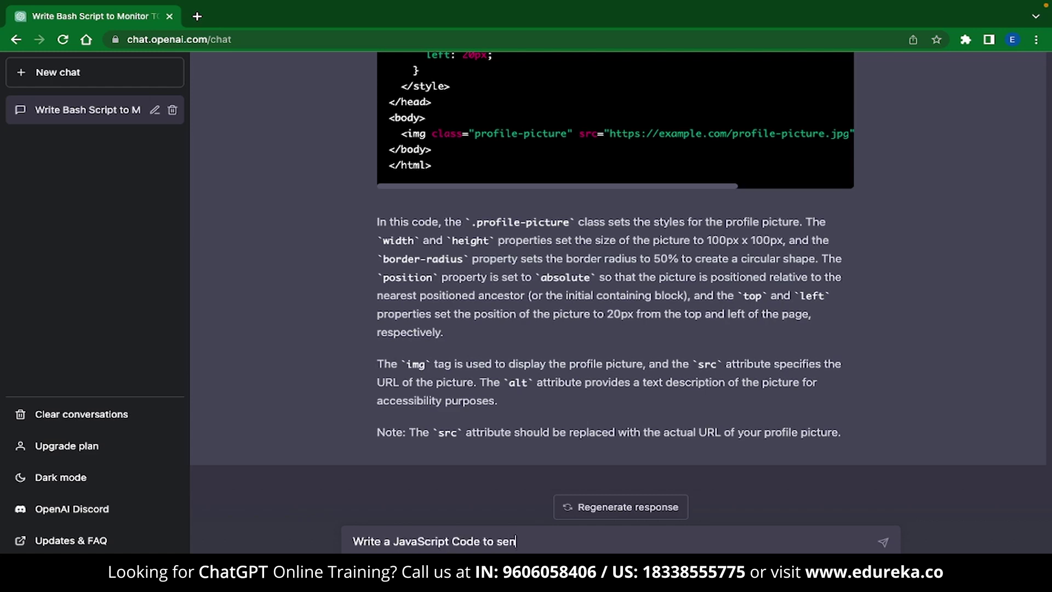
text(d HTTP requests)
key(Return)
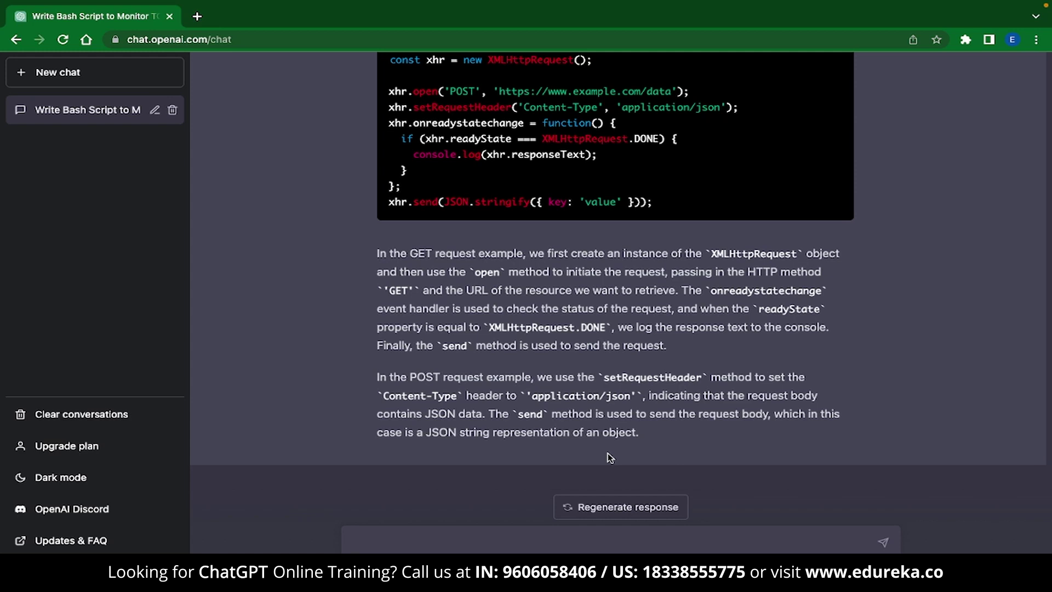
text(Write a JavaSc)
text(ript code to verify user information)
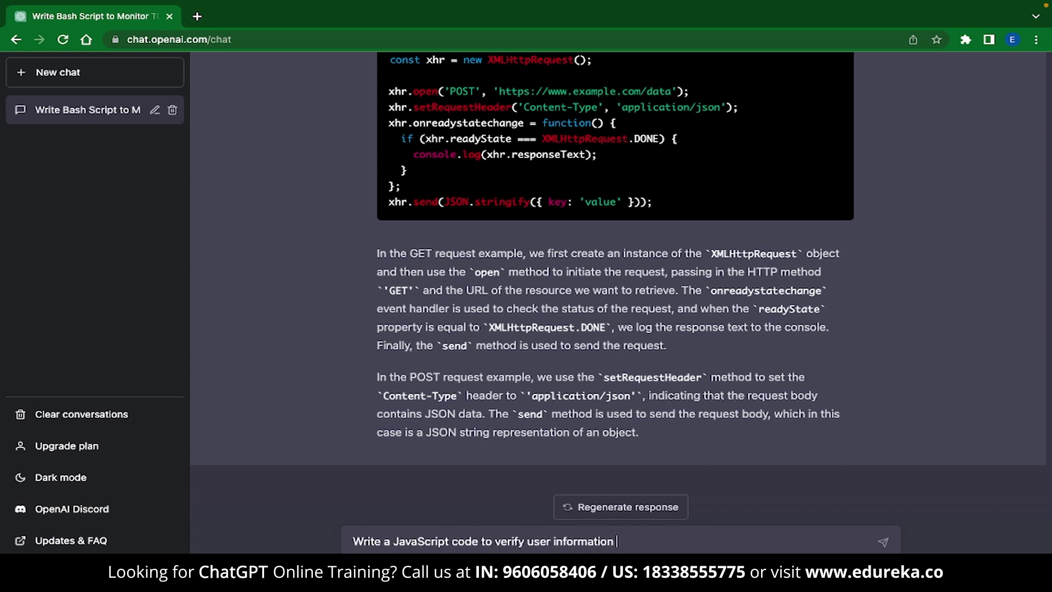
text( like: name, age, date)
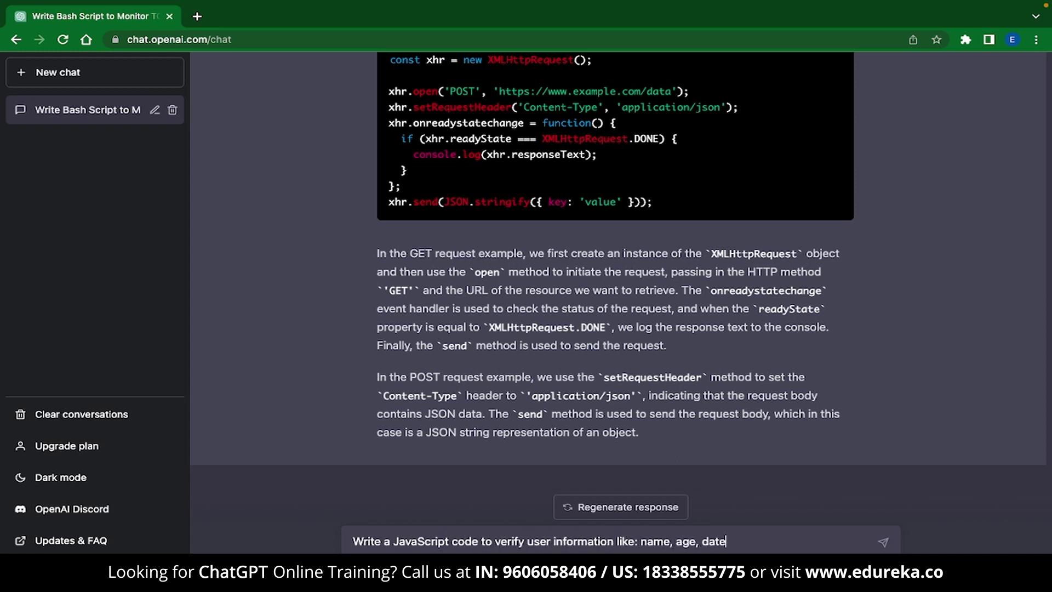
text(-of-birth, email-is, pa)
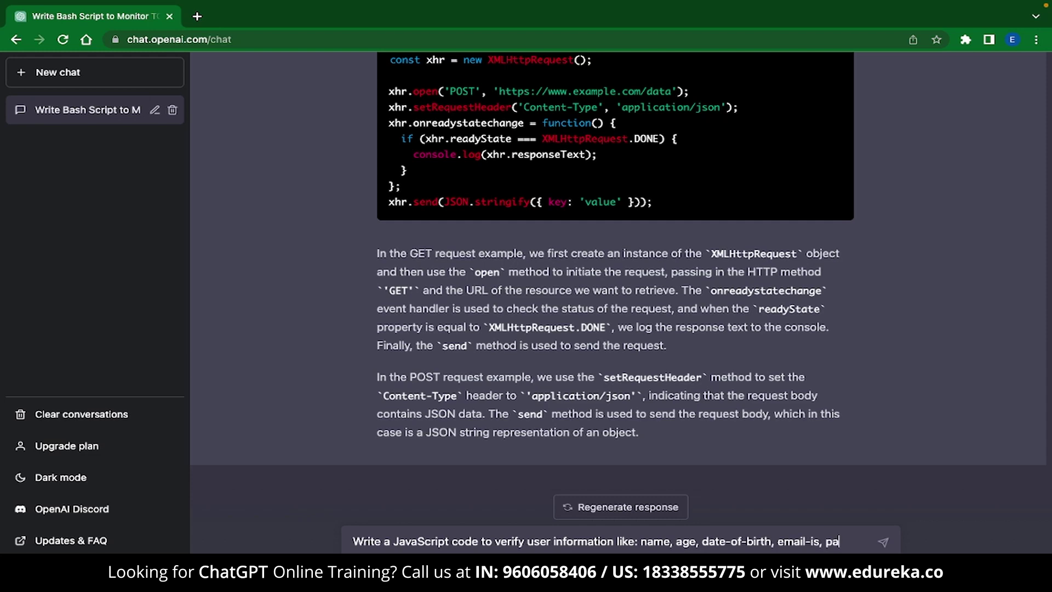
text(ssword)
Send the request for JavaScript verifying name, age, date-of-birth, email and password.
key(Return)
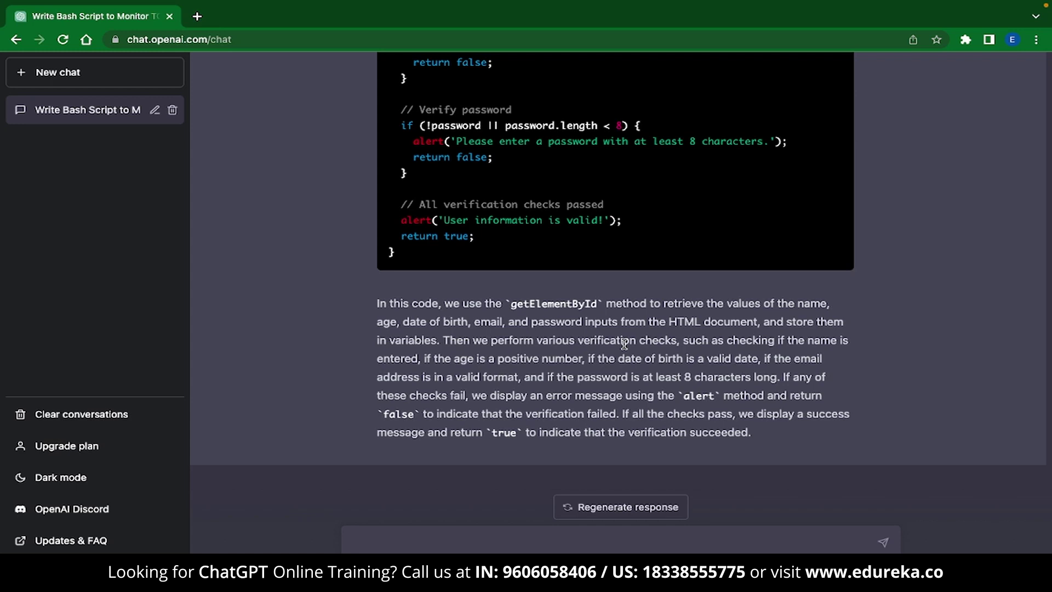
text(Write the ba)
text(ckend code for an online d)
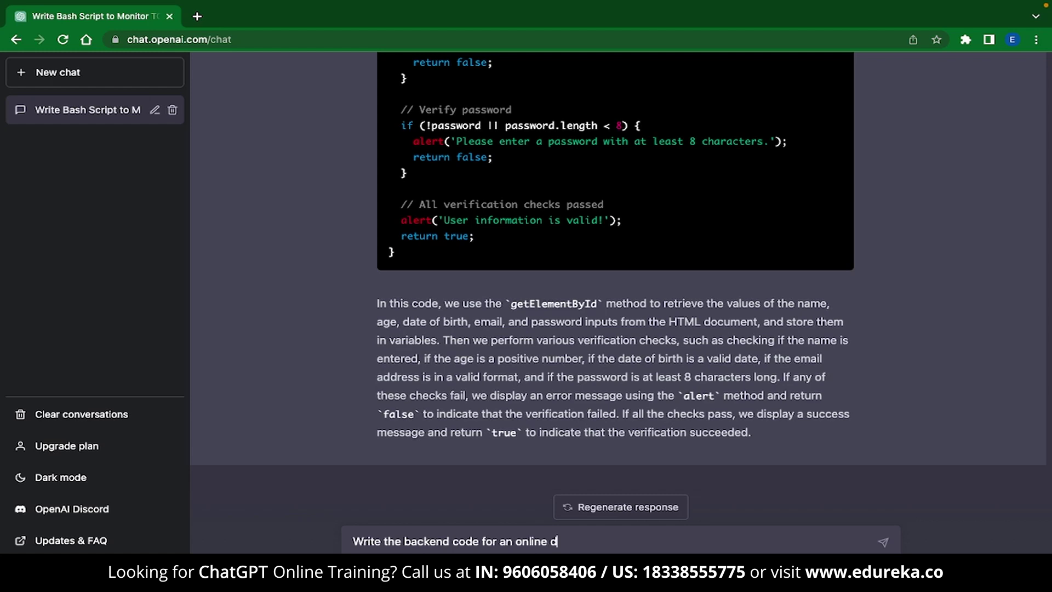
text(elivery company using Node,js and Express.js)
Send the prompt for Node.js and Express.js backend code for an online delivery company.
key(Return)
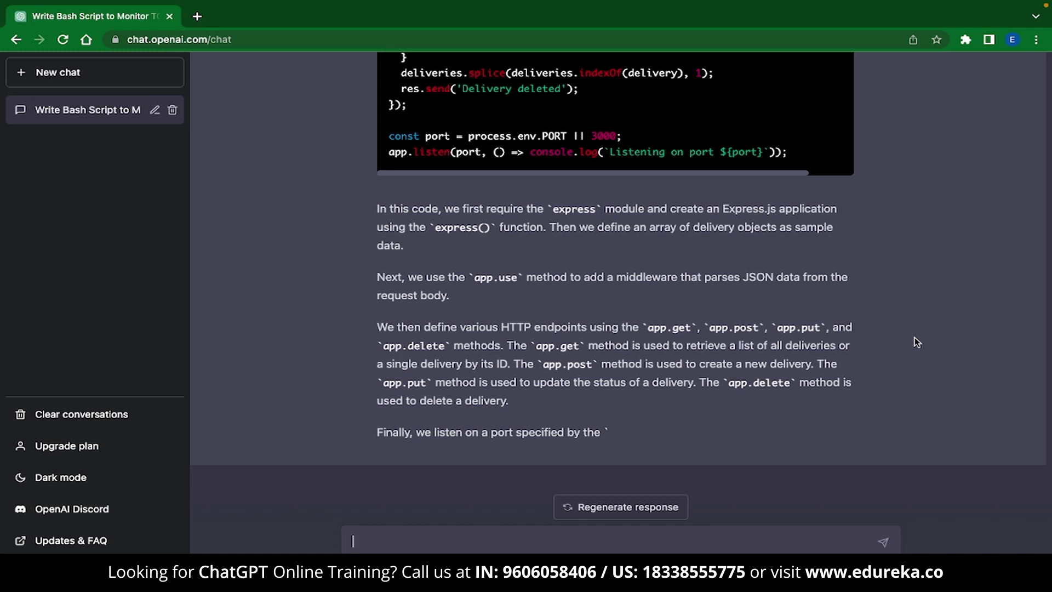
Follow up asking ChatGPT to integrate the delivery code with a CouchDB database.
text(Great!integ)
text(rate this code with CouchD)
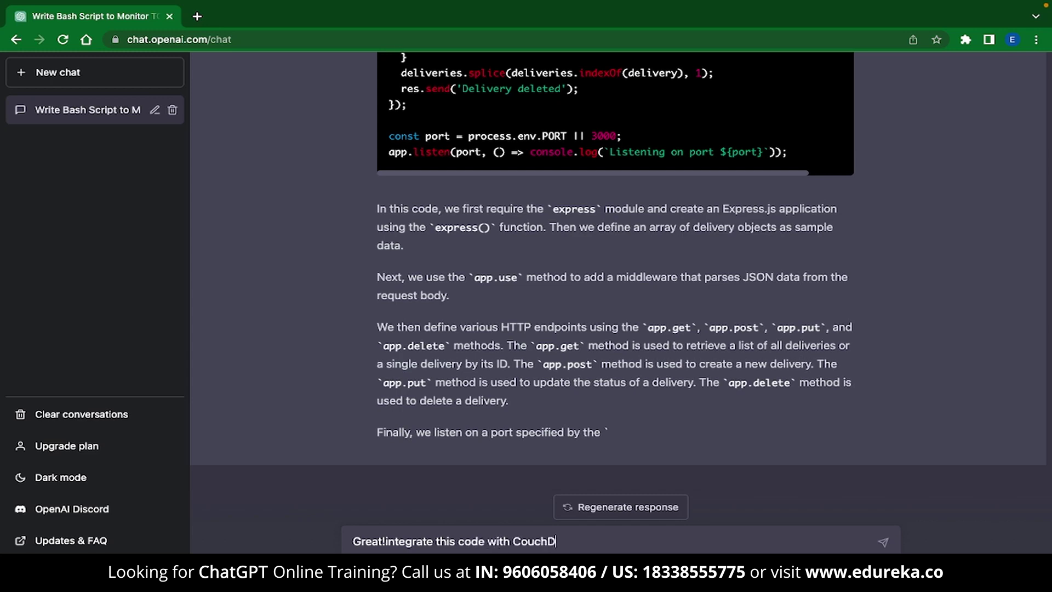
text(B database)
key(Return)
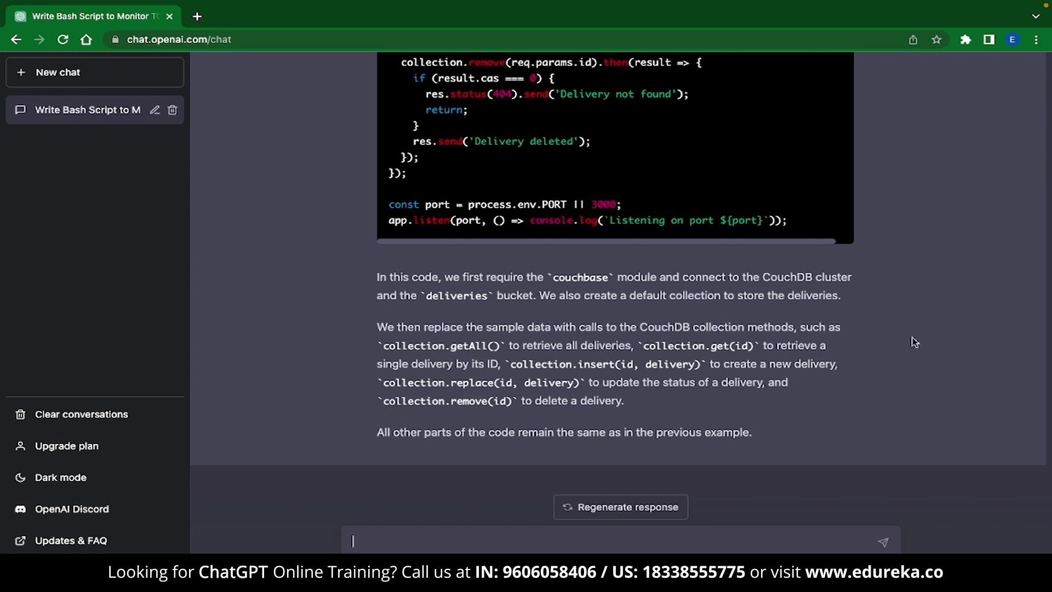
click(114, 83)
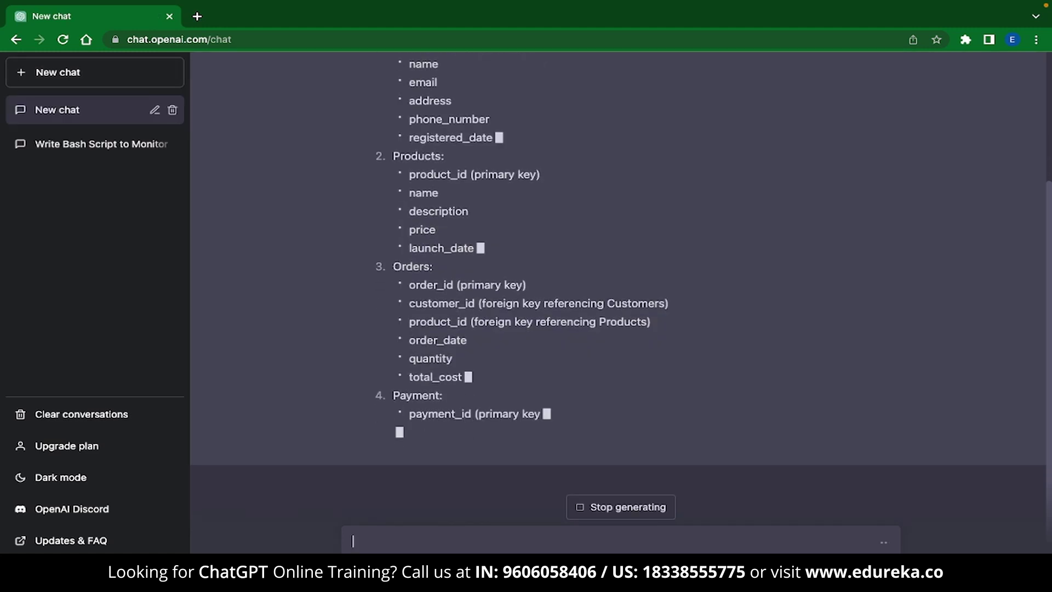
Request a database schema for an Edtech company's sales department and review the four tables.
text(Create a database schema for the sale)
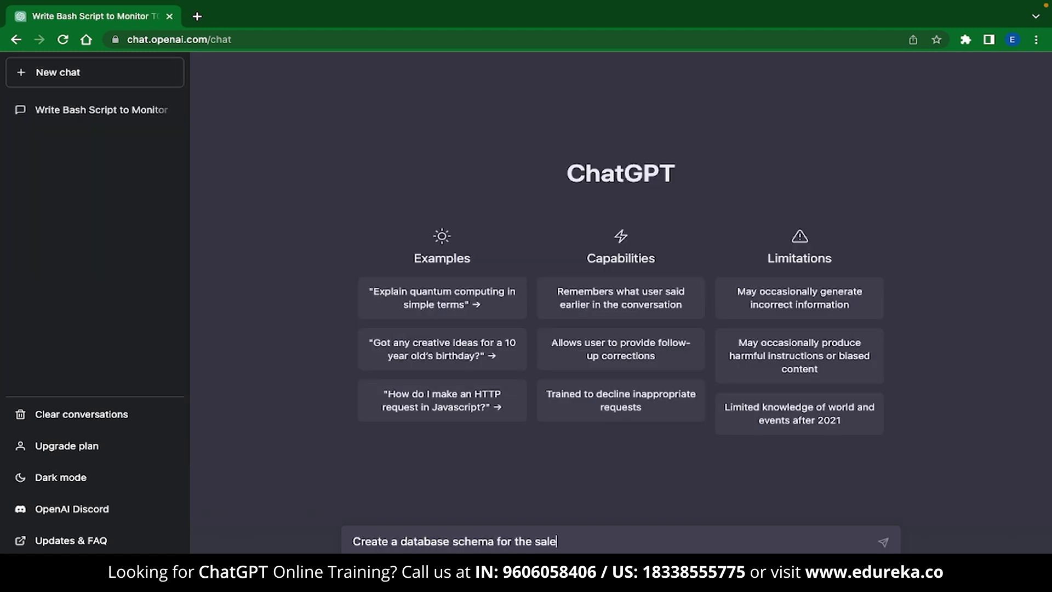
text(s department of an Edtech company)
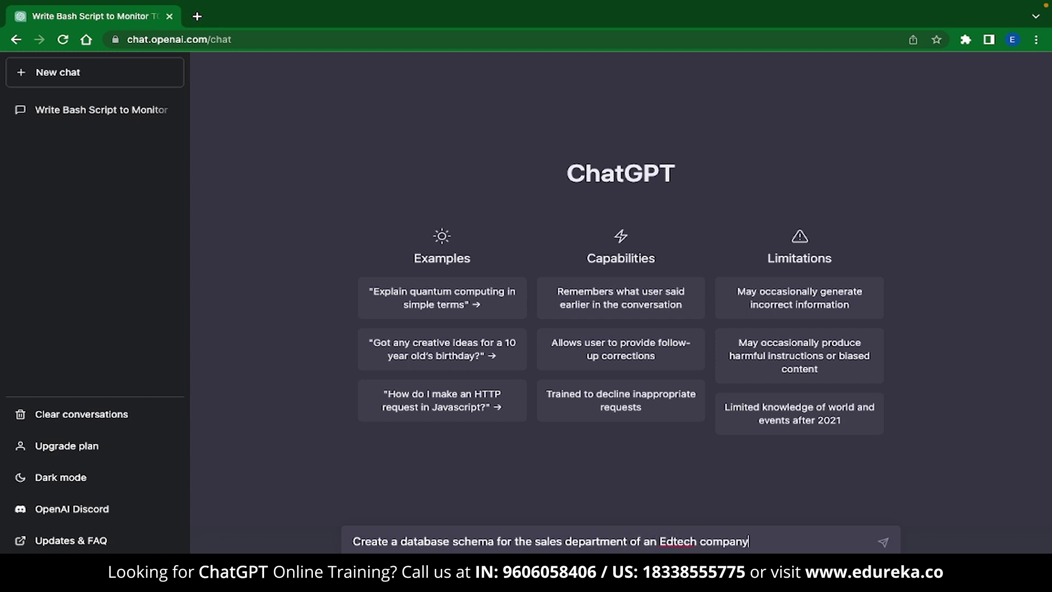
key(Return)
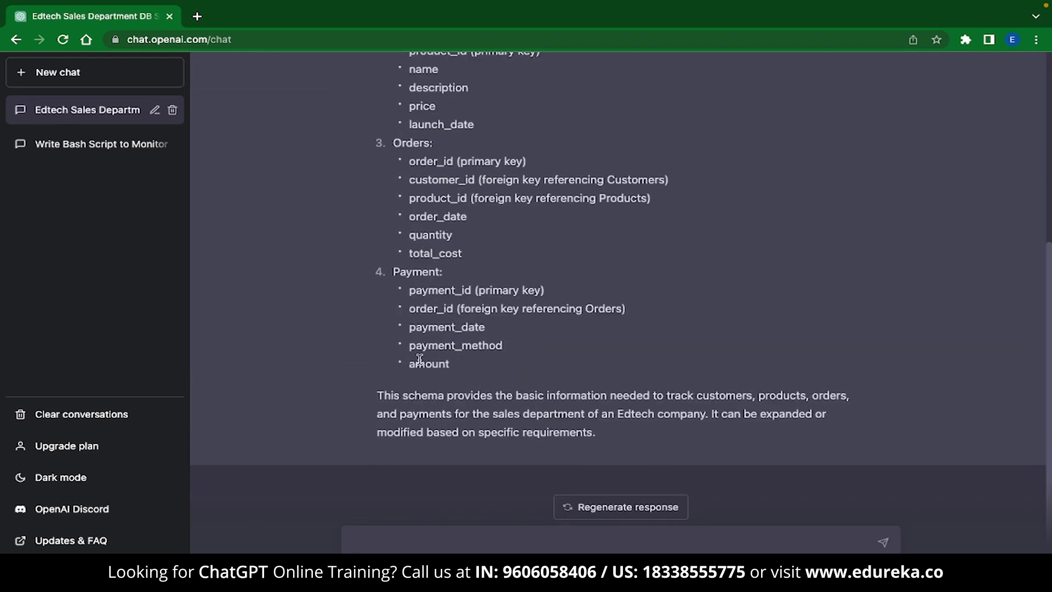
scroll(420, 360, up, 5)
scroll(420, 360, down, 5)
scroll(419, 360, up, 5)
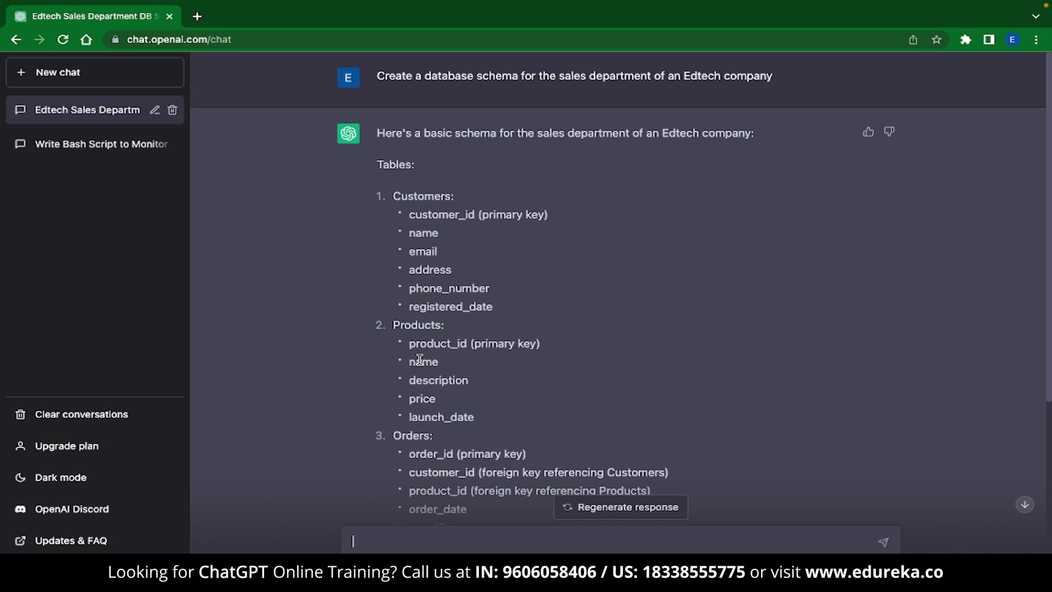
scroll(419, 359, down, 3)
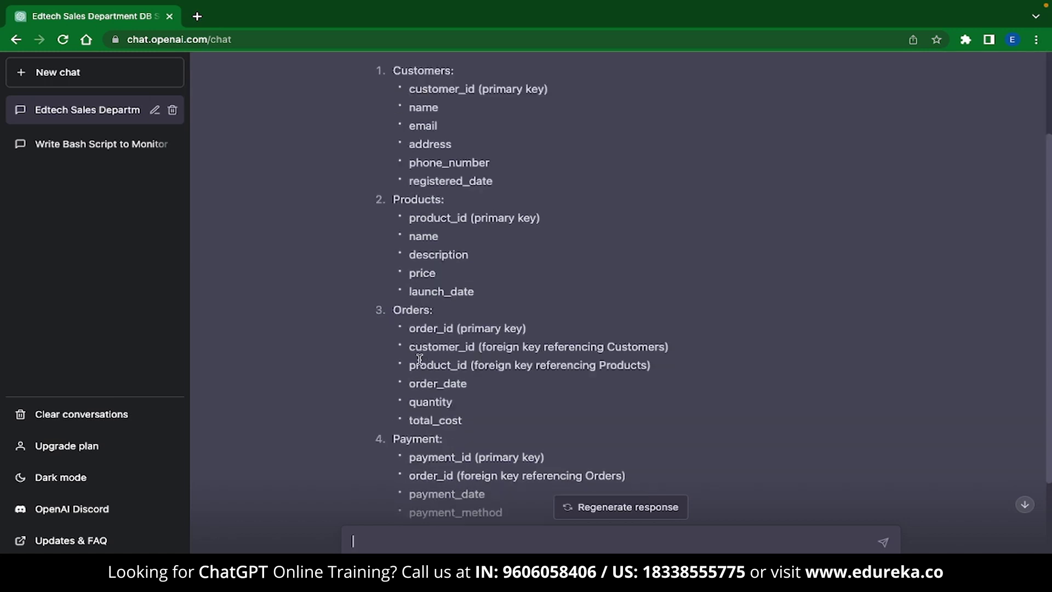
scroll(419, 359, down, 3)
Ask for SQL queries implementing the Customers, Products, Orders and Payment schema.
text(Write )
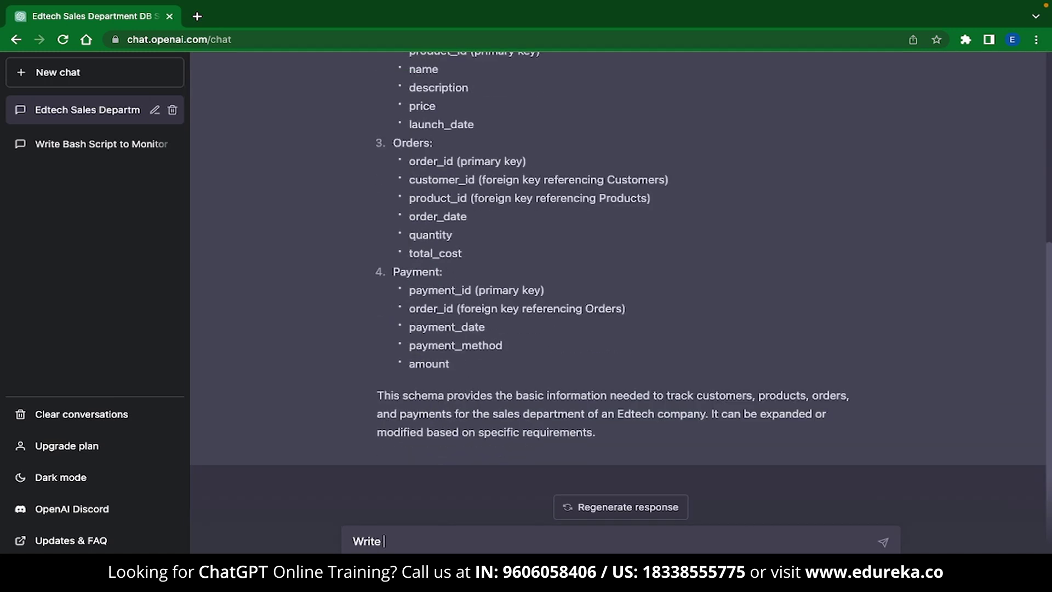
text(SQL queries )
text(to implement t)
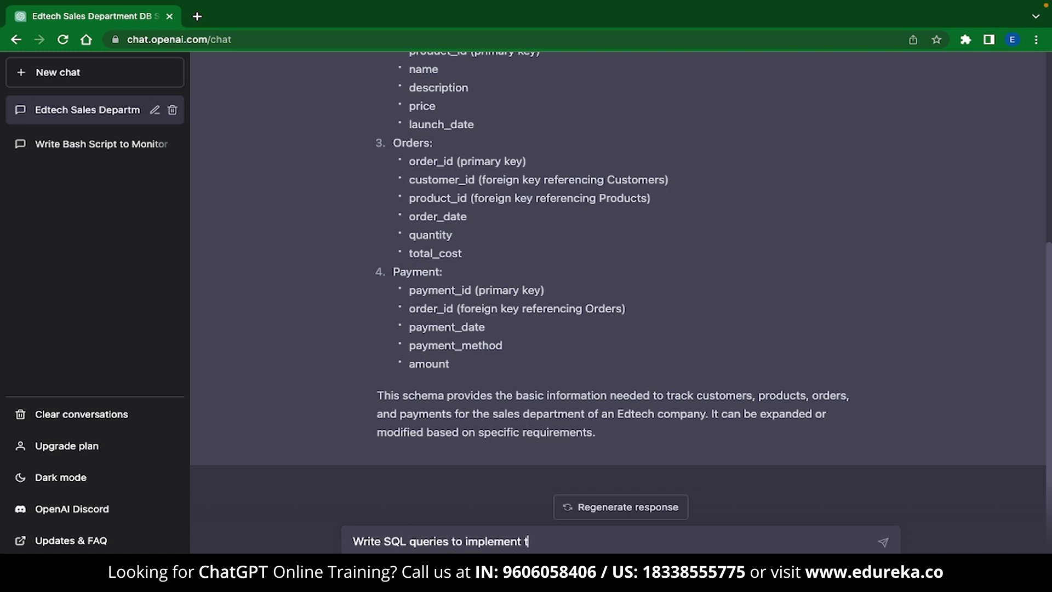
text(his schema)
key(Return)
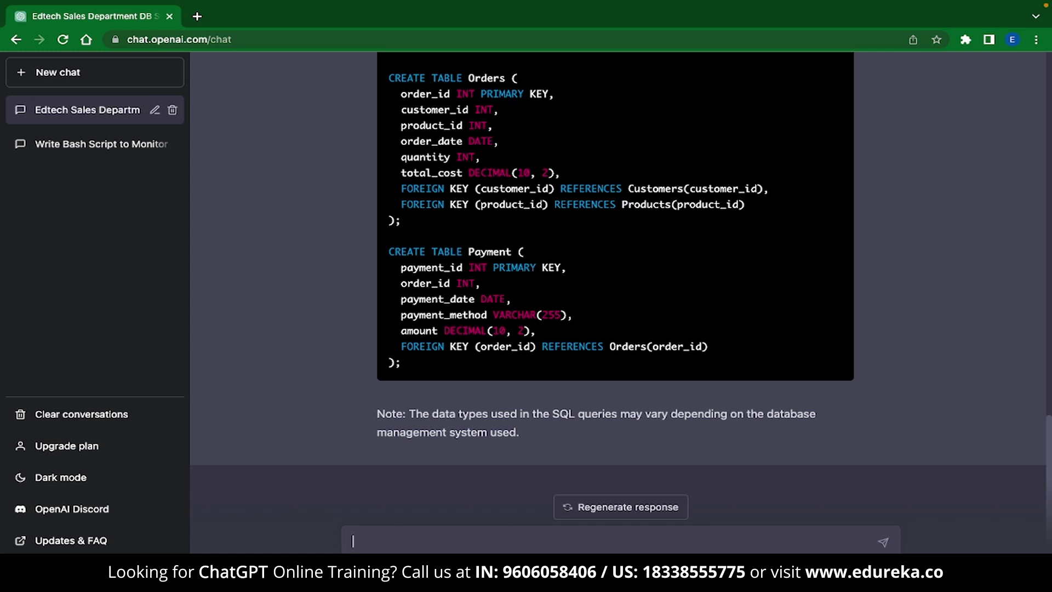
Ask for SQL queries adding records to these tables, then draft a follow-up about more efficient inserts.
text(Write SQL queries )
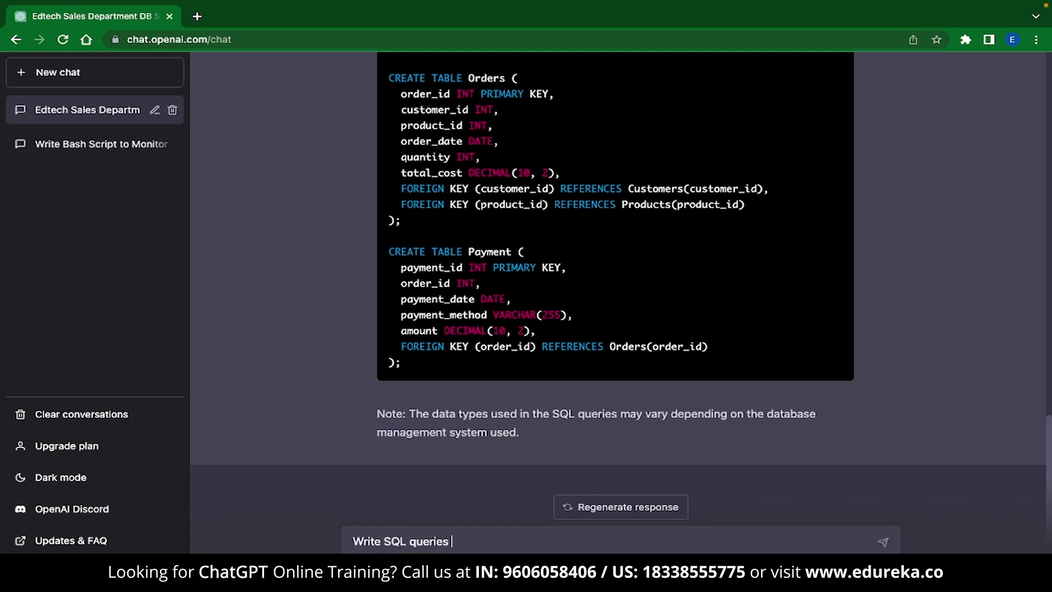
text(to add records to these)
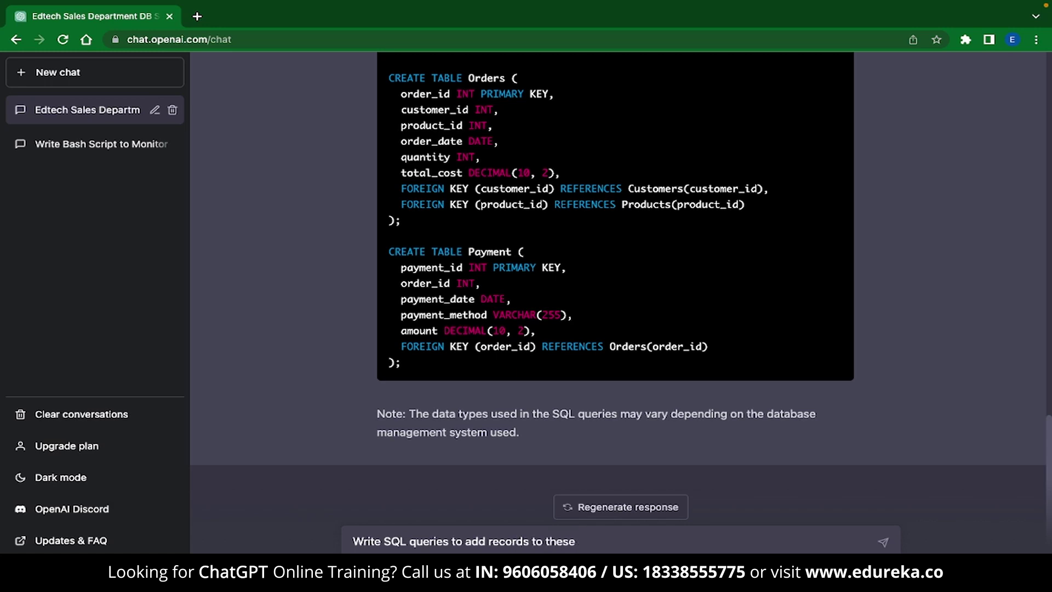
text( tables)
key(Return)
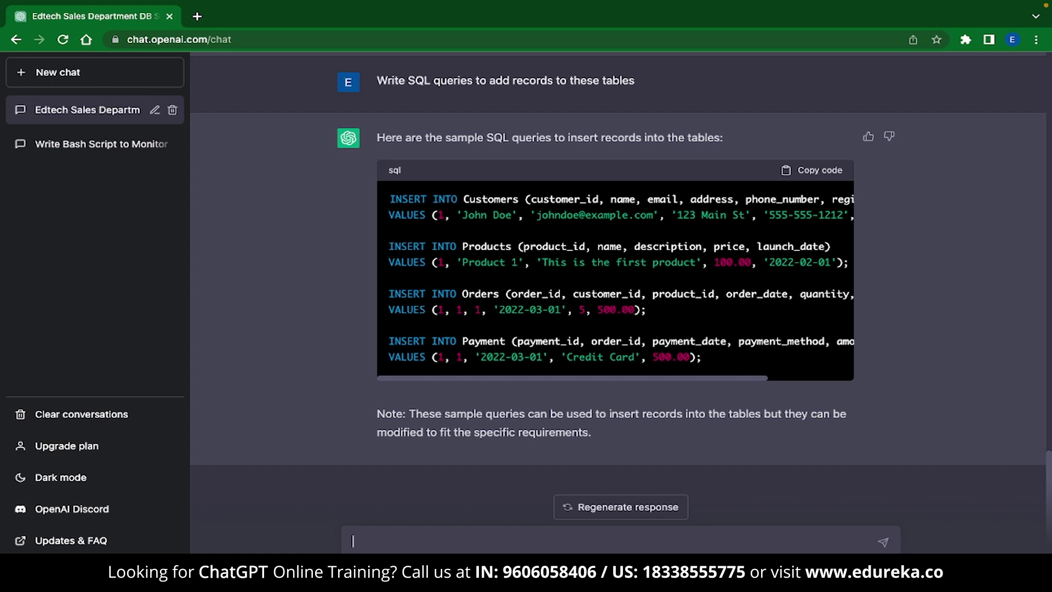
text(Is there a better and more e)
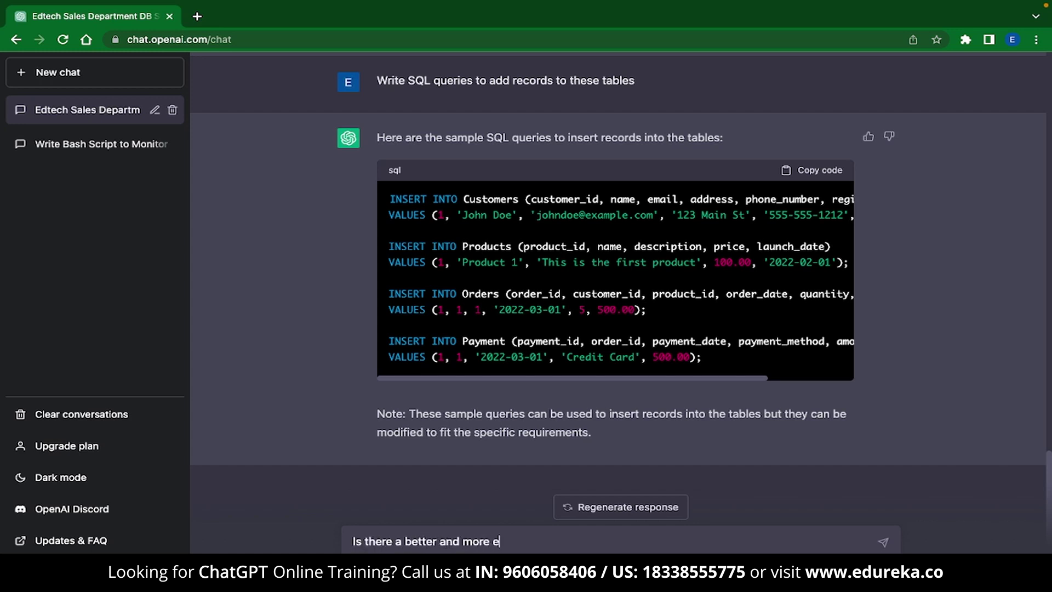
text(fficient way by which I can ins)
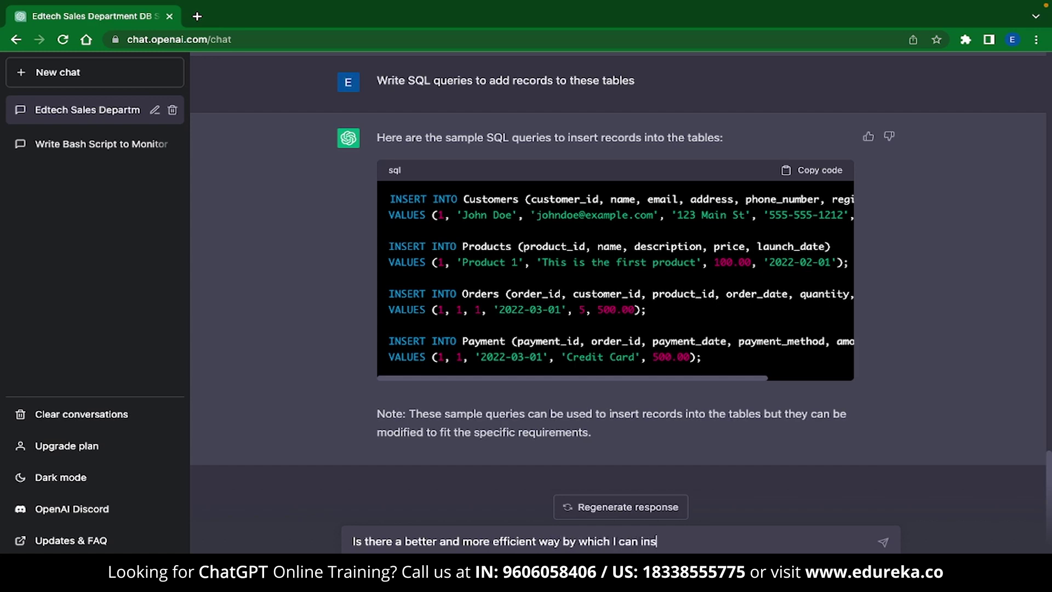
text(ert records?)
Send the follow-up asking for a better, more efficient way to insert records.
key(Return)
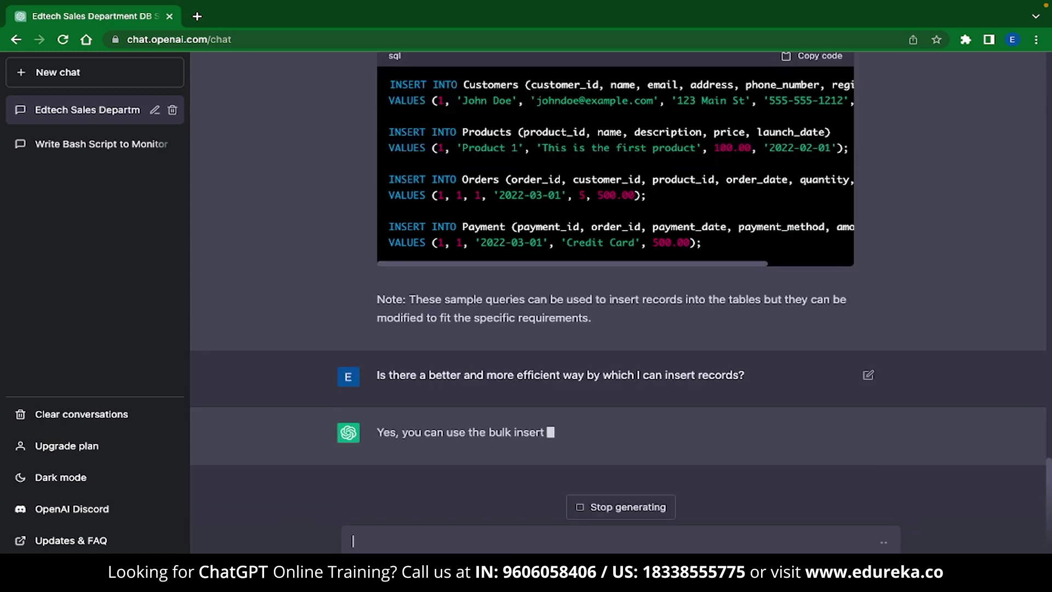